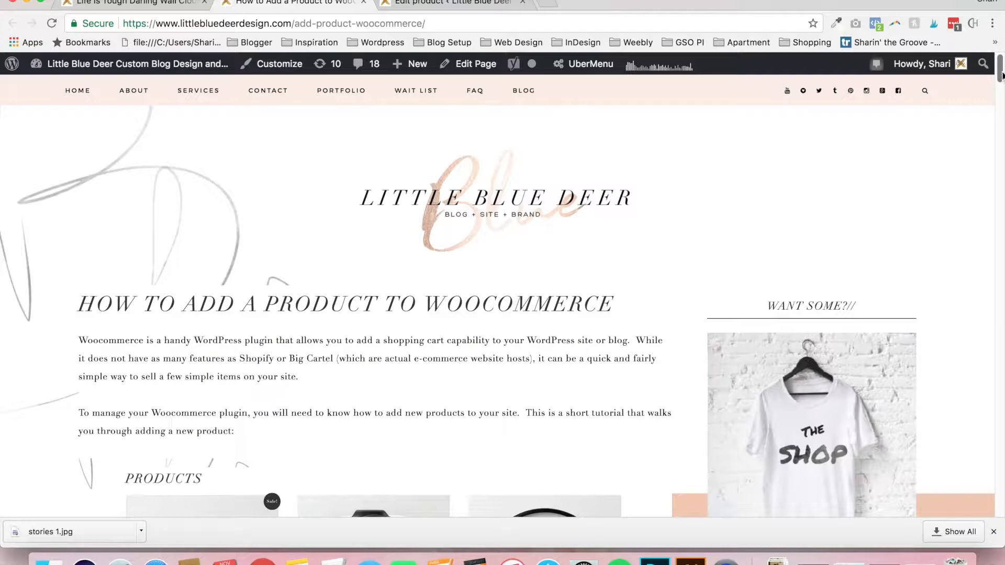
- Review the product listing in the "How to Add a Product to WooCommerce" tutorial post
scroll(1002, 76, down, 3)
scroll(1002, 75, up, 3)
mouse_move(1001, 75)
mouse_down()
mouse_move(1002, 92)
mouse_move(1003, 75)
mouse_up()
drag(1002, 83, 1001, 98)
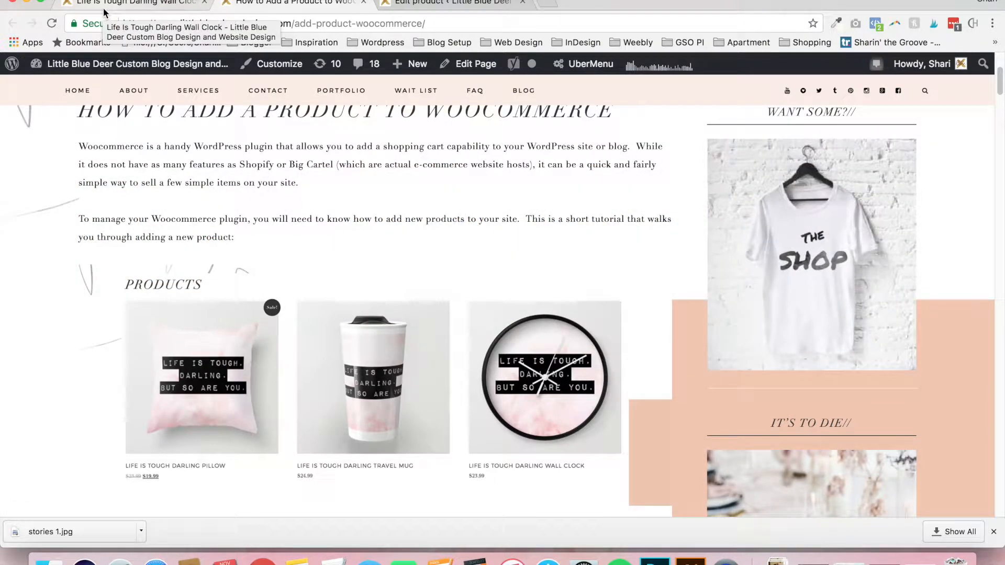
- Examine the title and description of the Life Is Tough Darling Wall Clock in the product editor
click(394, 5)
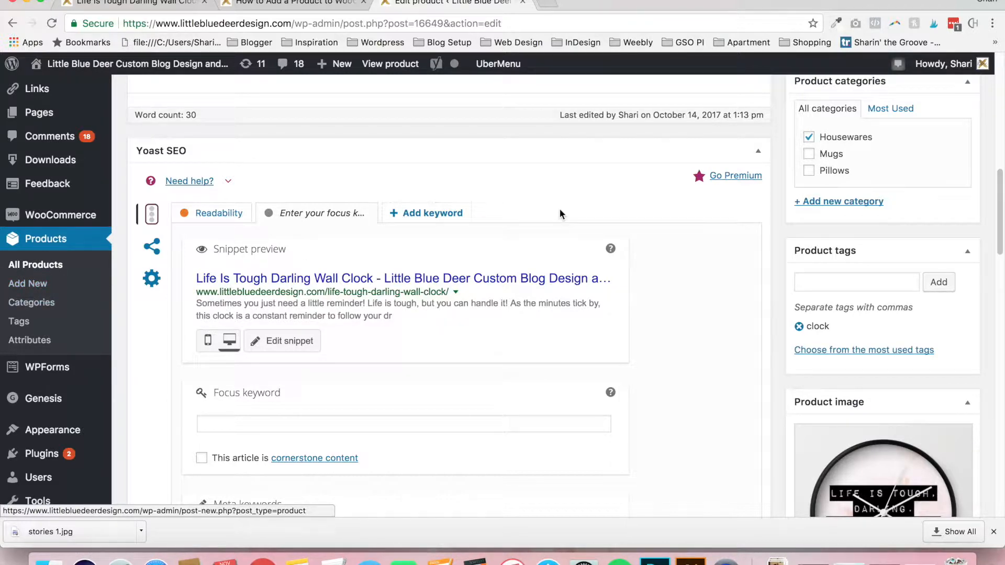
scroll(591, 285, up, 10)
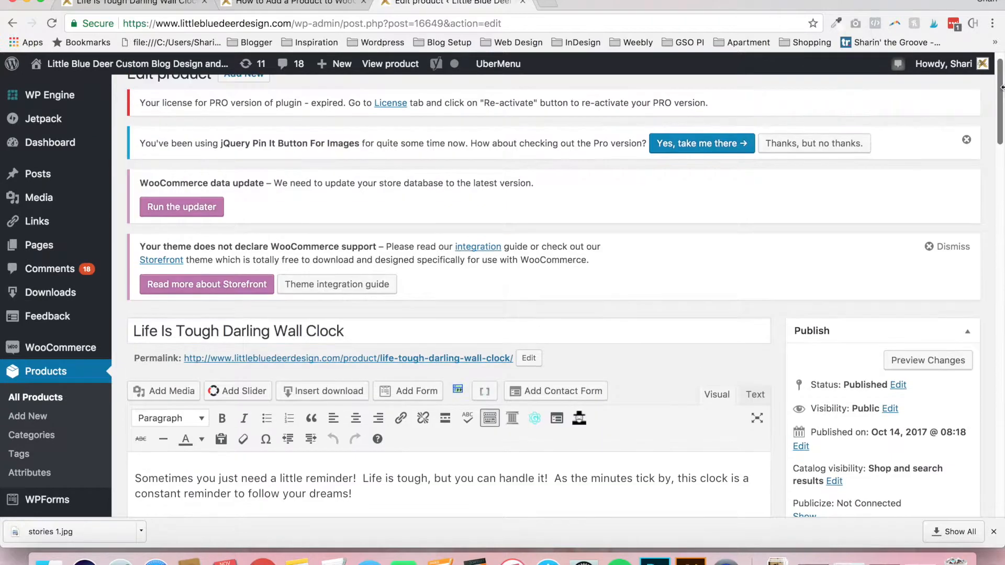
drag(1000, 138, 995, 176)
click(366, 137)
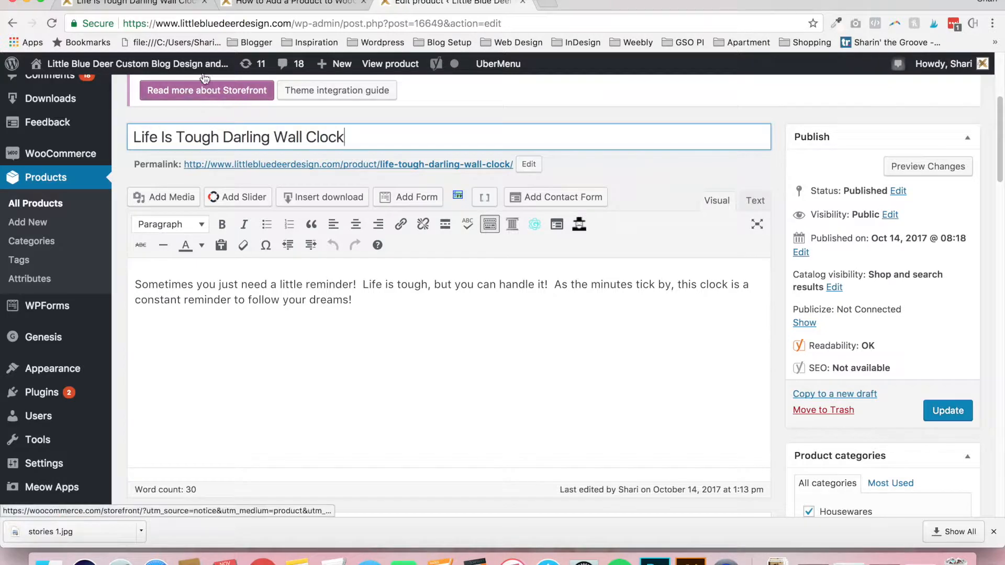
- Compare the title and description on the live wall clock page with the product's edit page
click(163, 2)
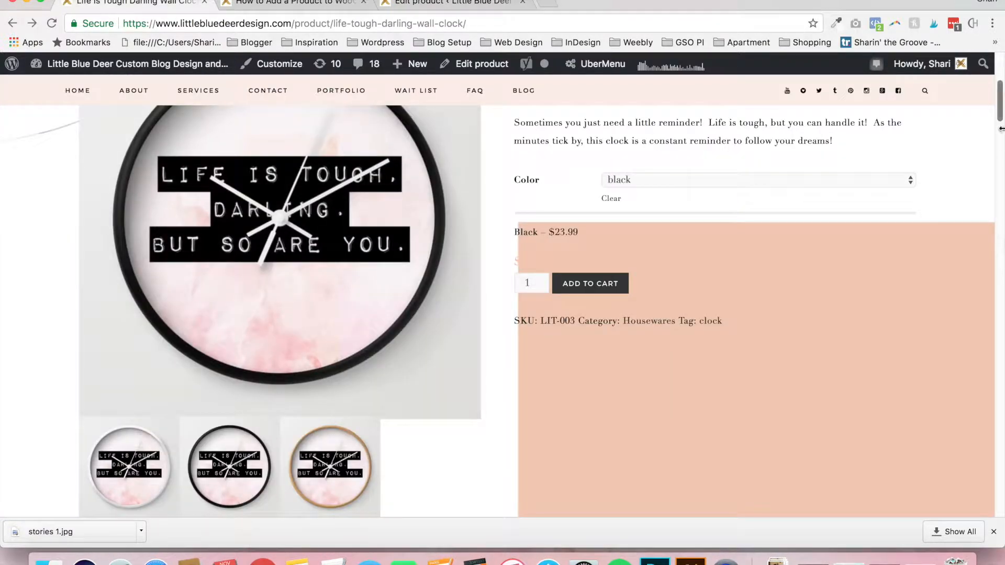
scroll(523, 230, up, 3)
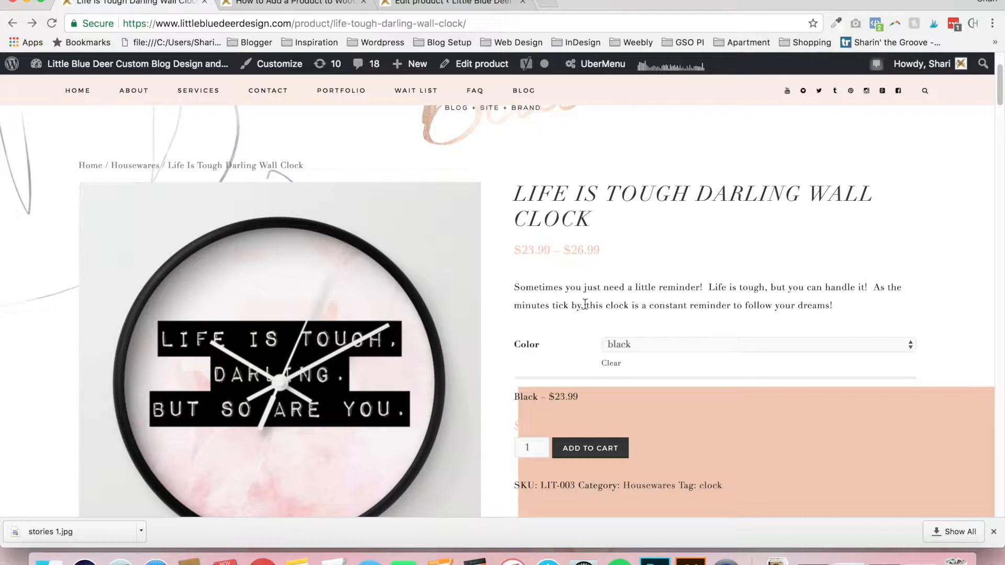
click(328, 5)
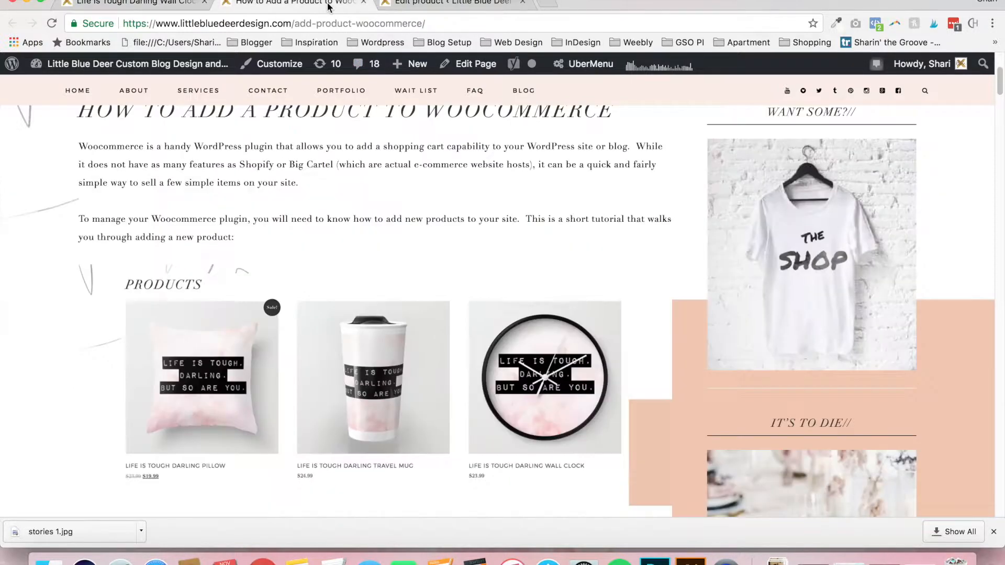
click(460, 5)
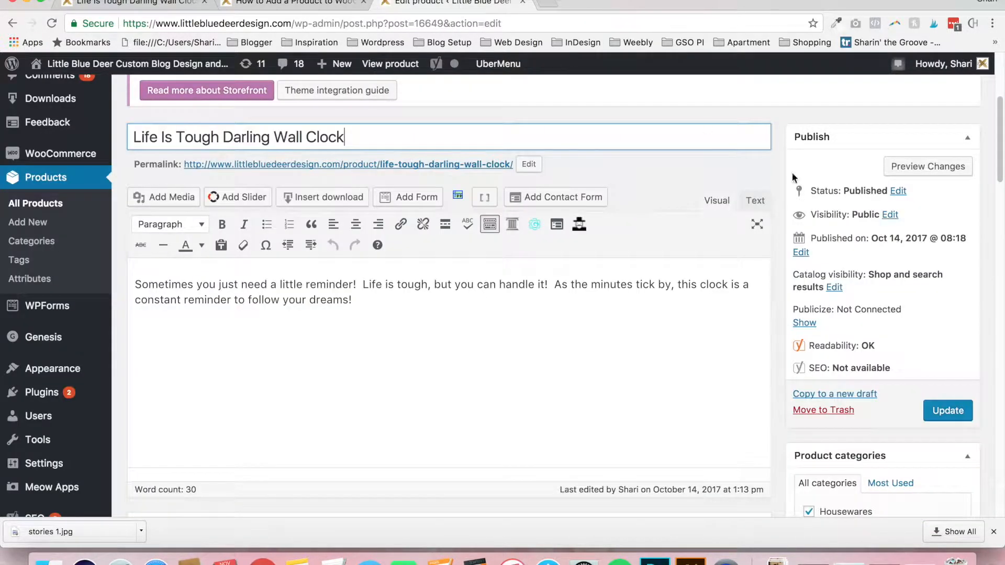
- Review the wall clock's publish settings, product categories, product tags and product image in the editor
drag(999, 152, 998, 192)
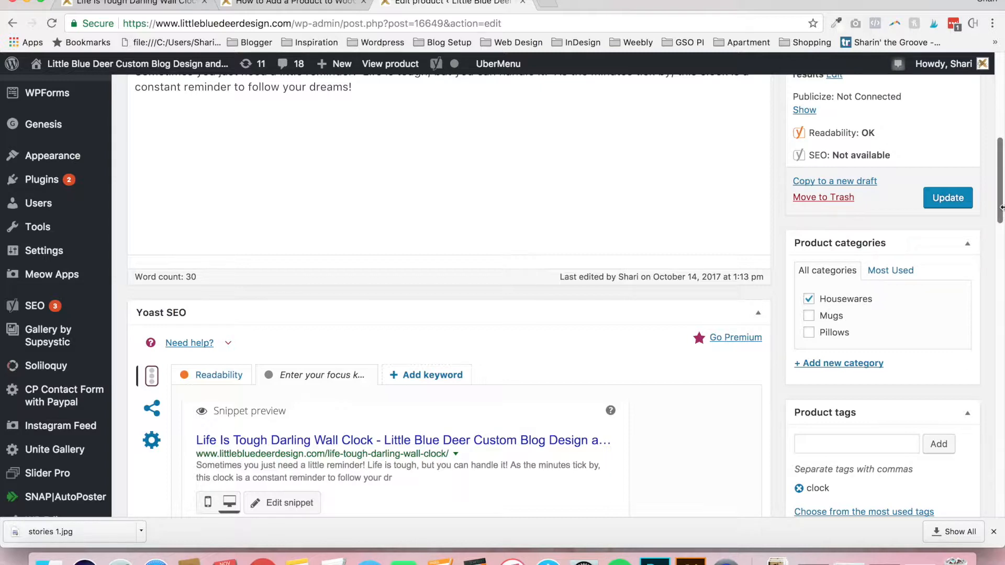
drag(1001, 207, 1001, 229)
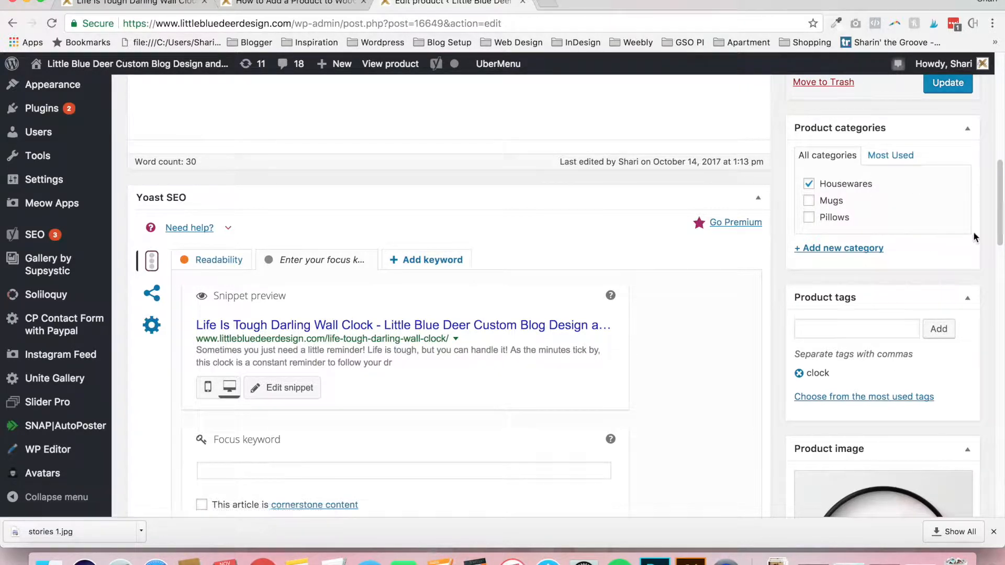
scroll(865, 236, down, 2)
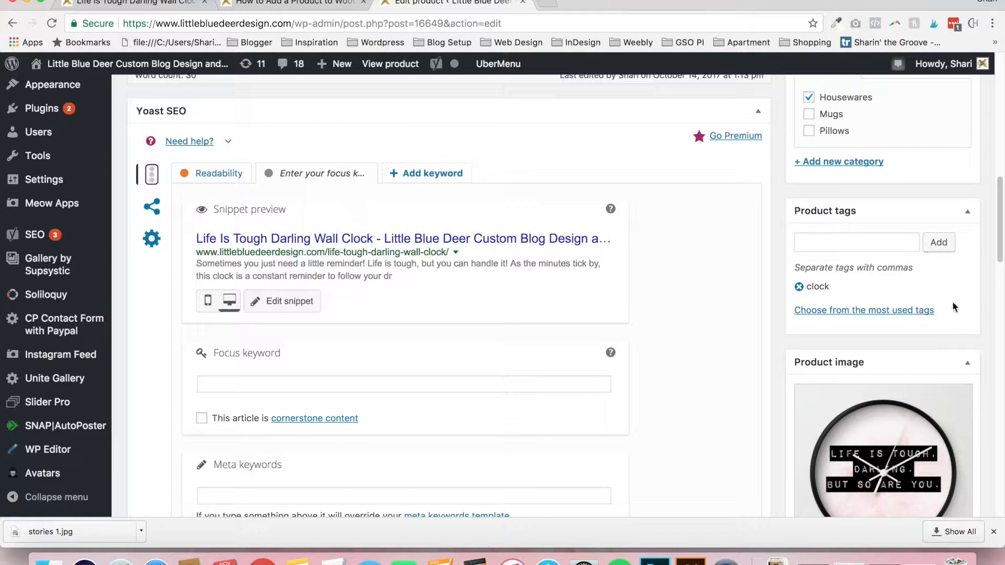
drag(1000, 251, 998, 278)
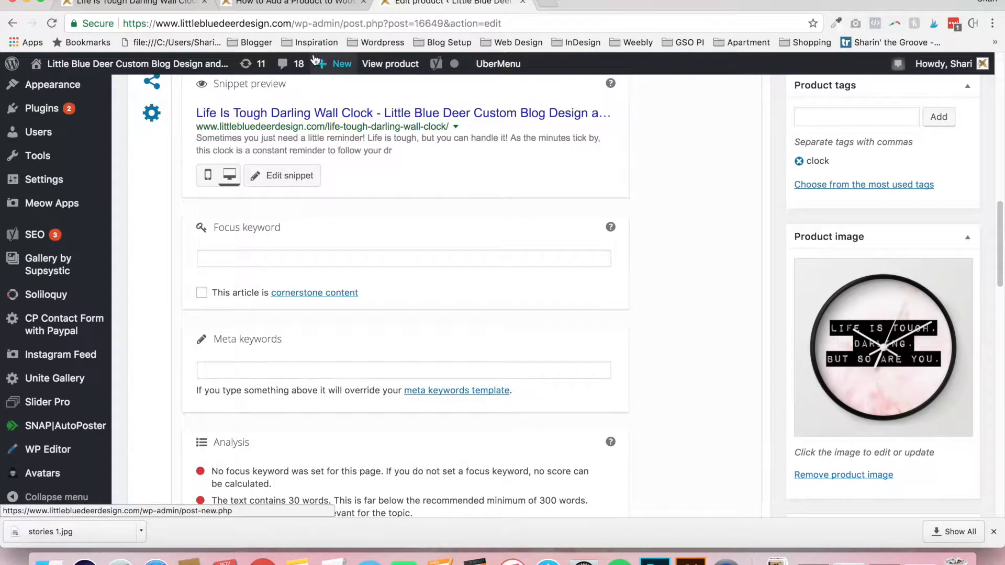
- Check the main image on the live wall clock page and examine the product gallery in the editor
click(148, 8)
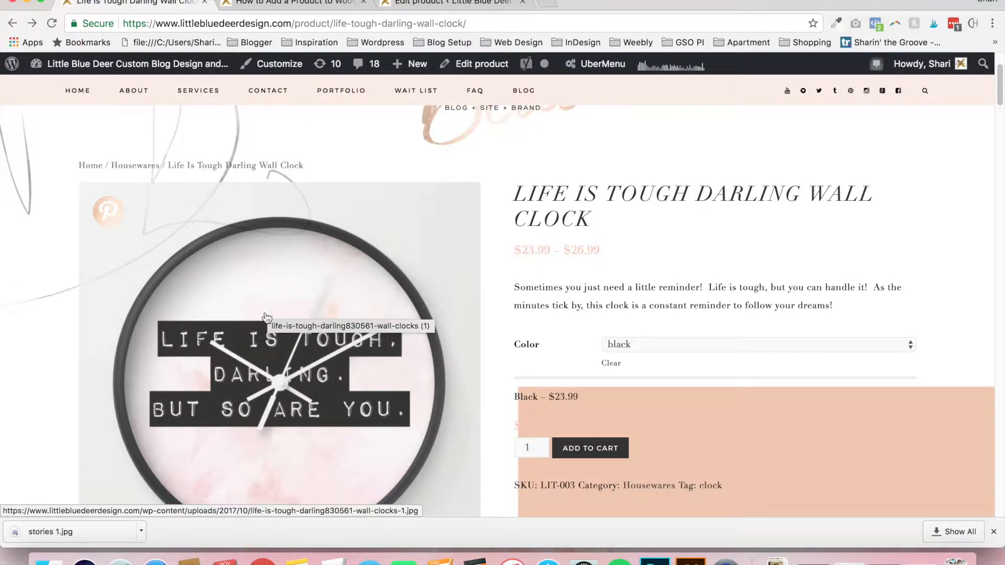
click(314, 6)
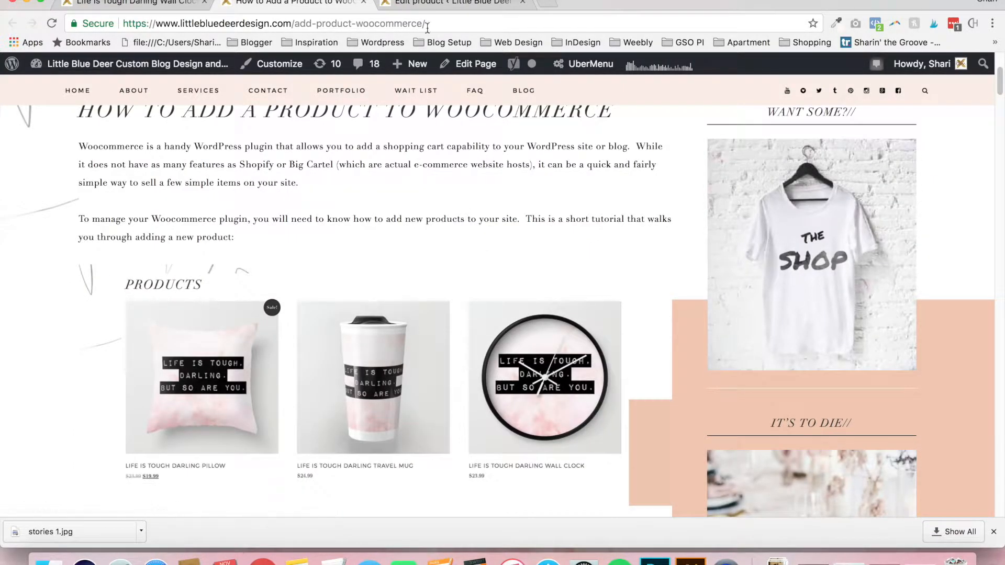
click(421, 4)
drag(1000, 223, 996, 276)
mouse_move(822, 329)
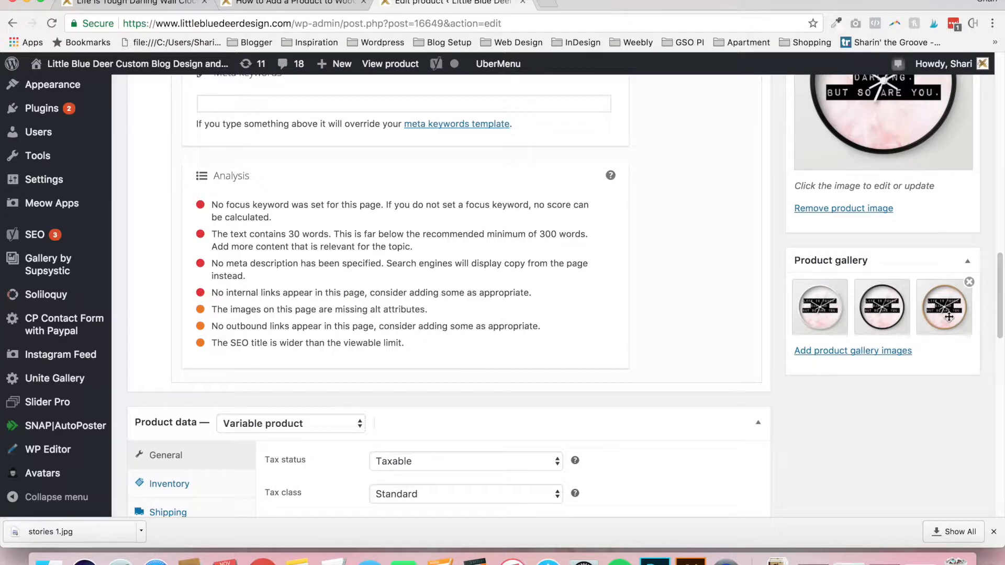
- View the gallery thumbnails on the live wall clock page and return to the product editor
click(177, 4)
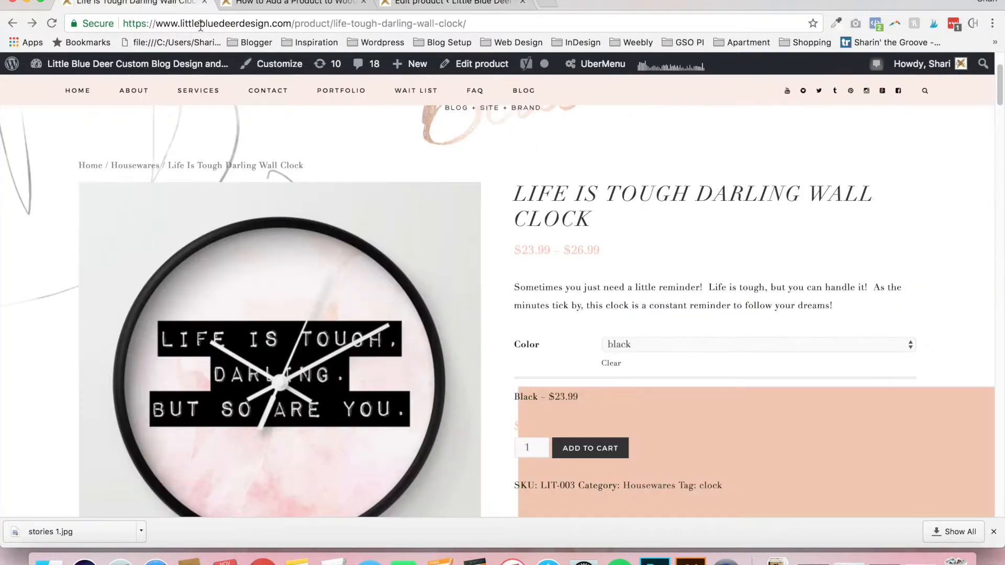
drag(997, 104, 996, 128)
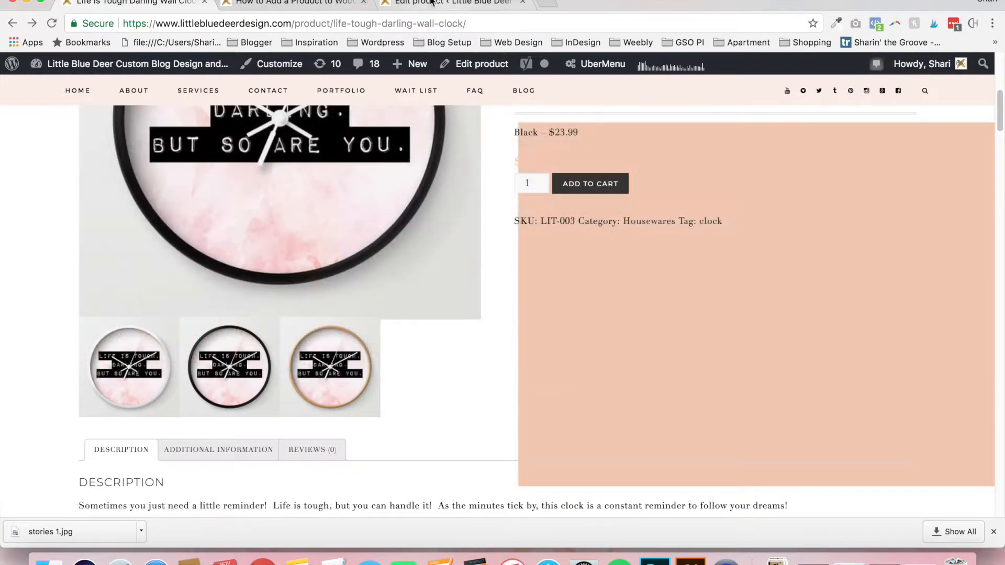
click(433, 3)
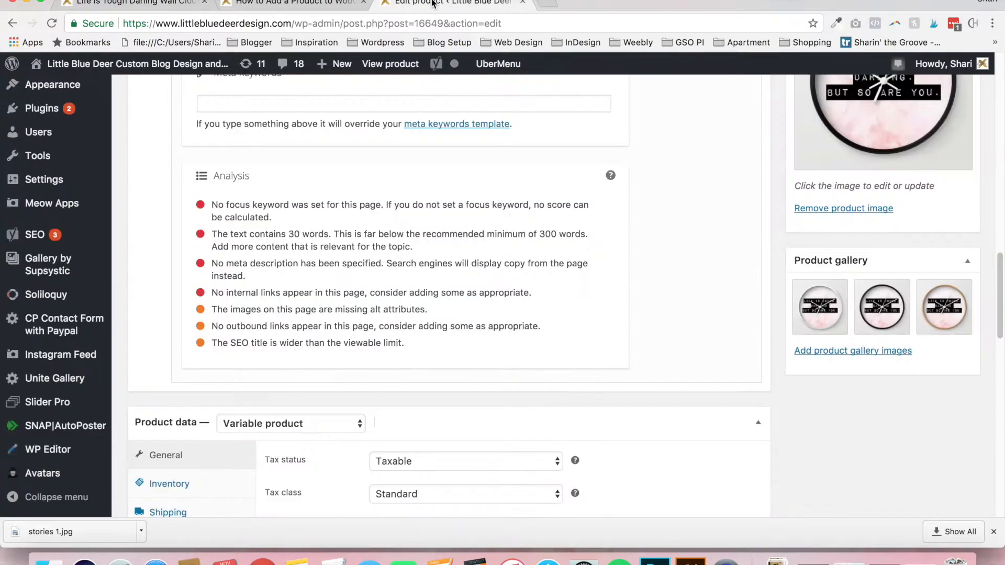
- Examine the wall clock's product type and general tax settings, comparing them with Step 4 of the tutorial post
drag(1001, 314, 989, 382)
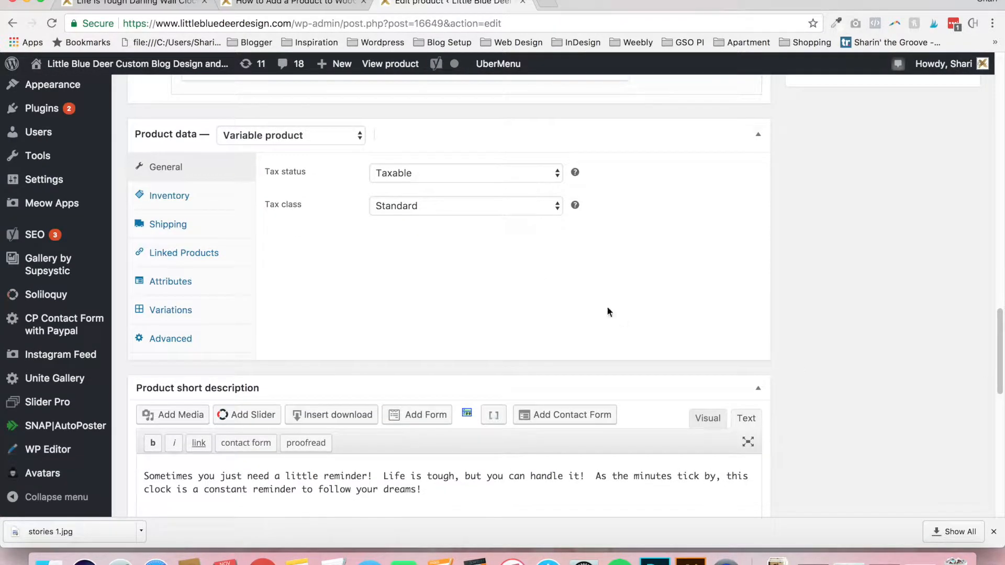
click(294, 5)
drag(1001, 90, 998, 188)
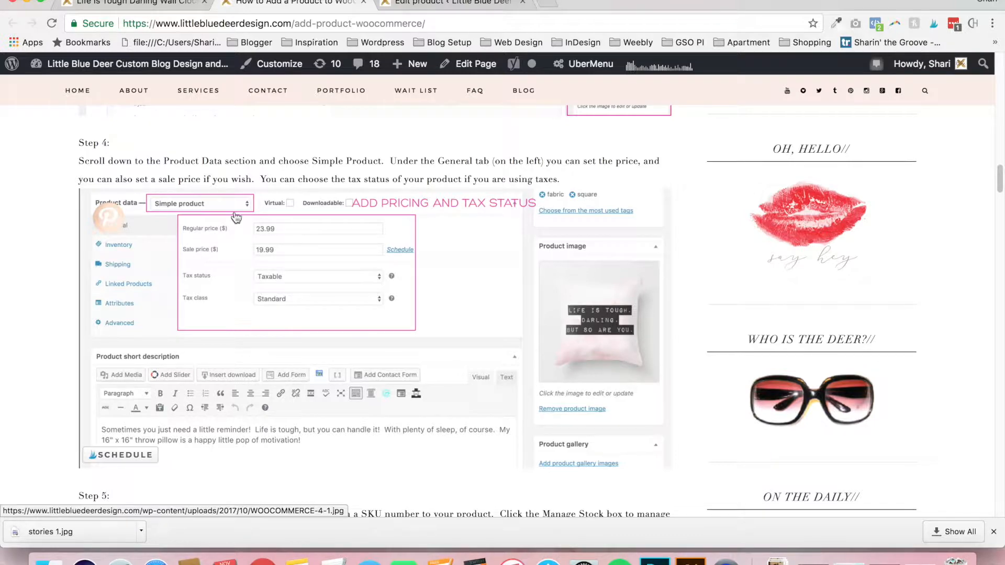
click(419, 4)
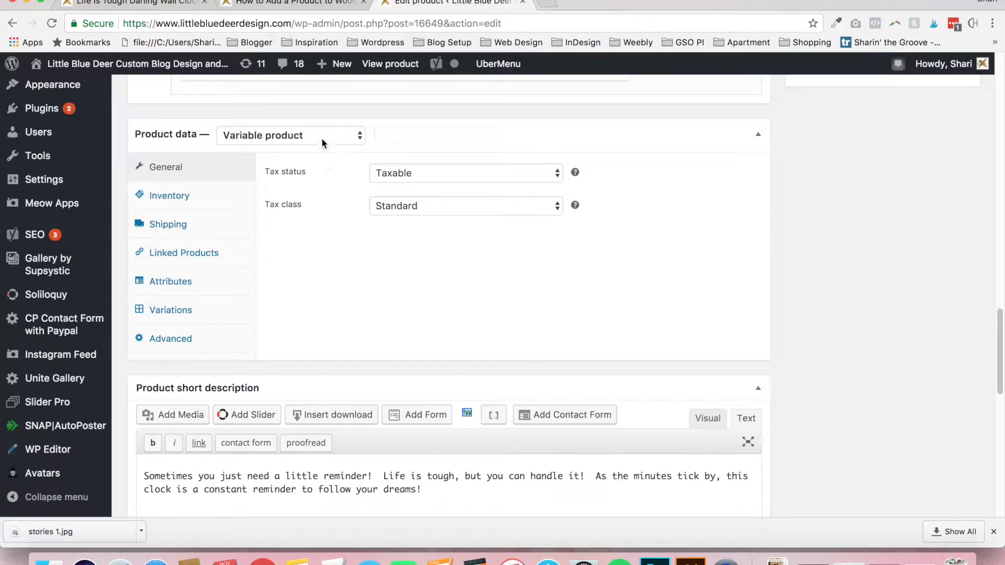
mouse_move(999, 315)
mouse_down()
mouse_move(998, 288)
mouse_move(997, 313)
mouse_up()
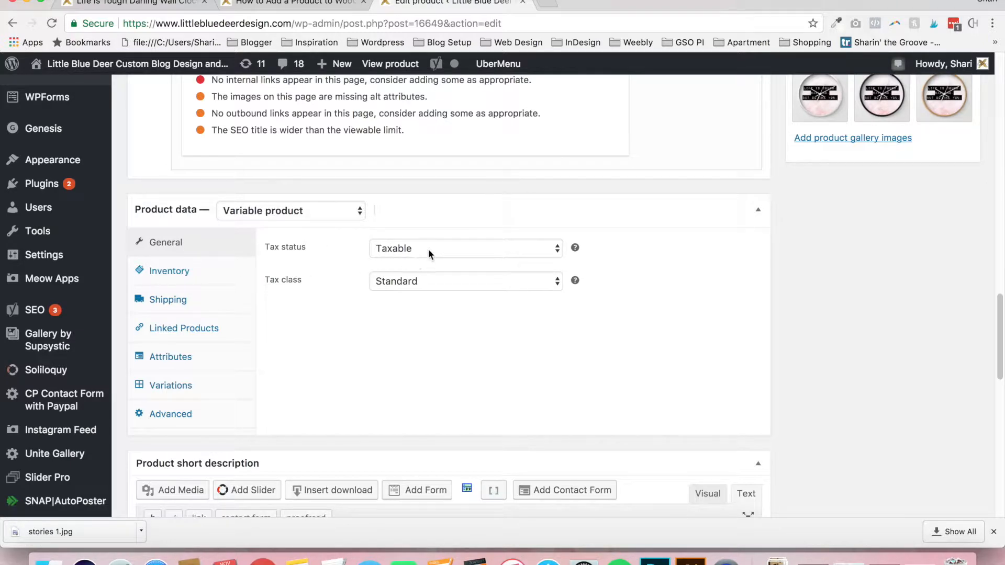
- Review the wall clock's inventory settings and its shipping weight, dimensions and shipping class options
click(214, 279)
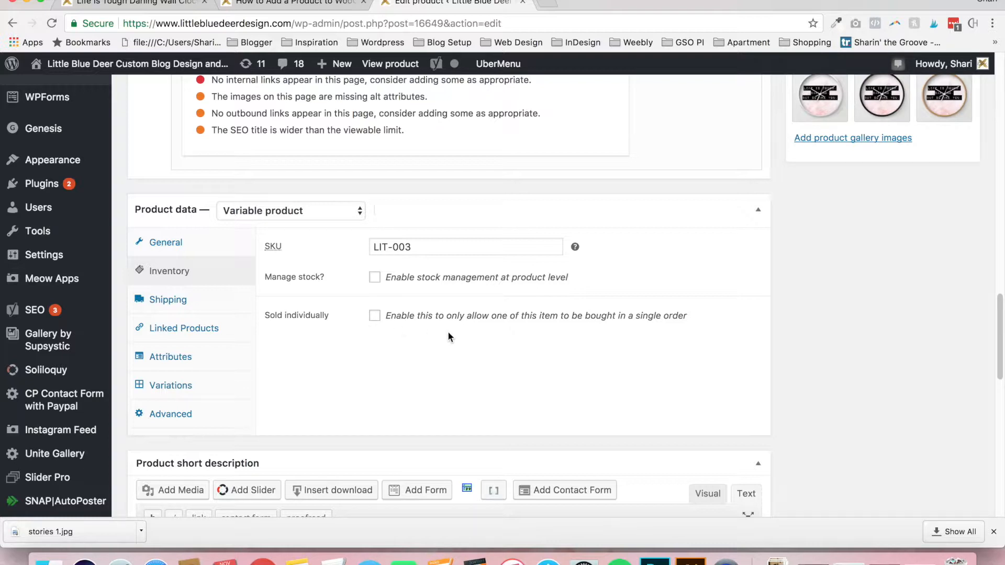
click(220, 306)
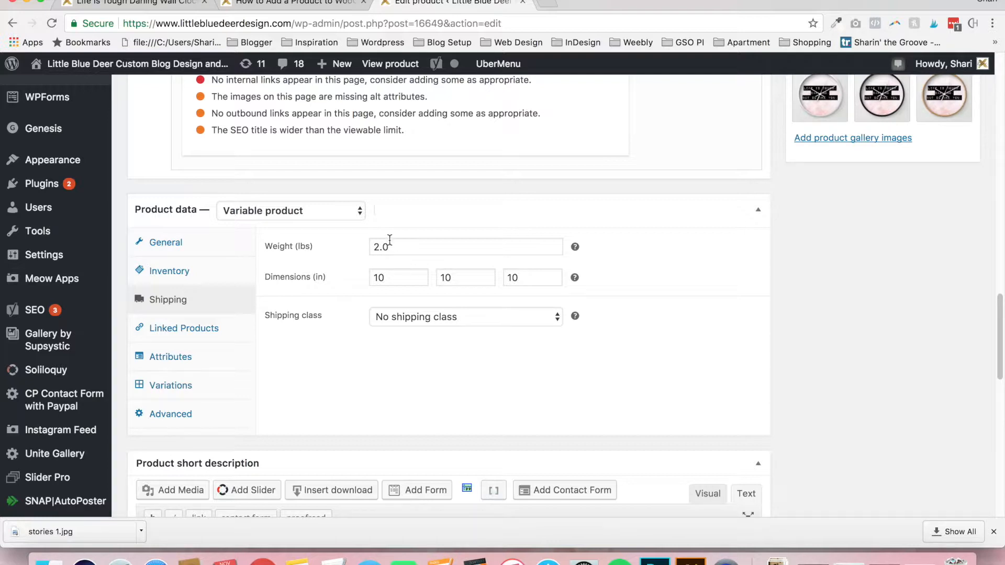
click(551, 316)
click(627, 319)
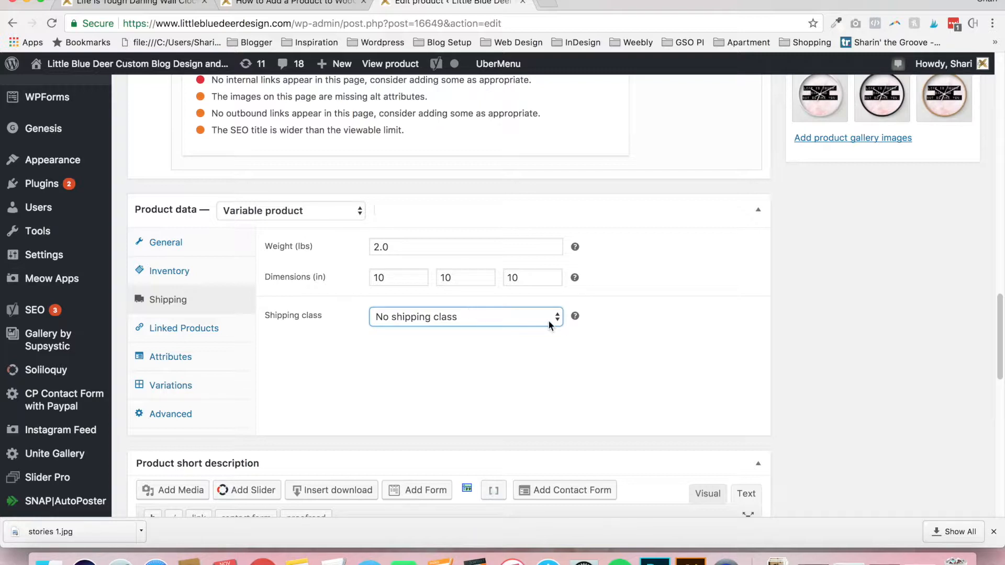
- Read the upsells explanation for the wall clock's linked products and search the upsells for "pillow"
click(216, 333)
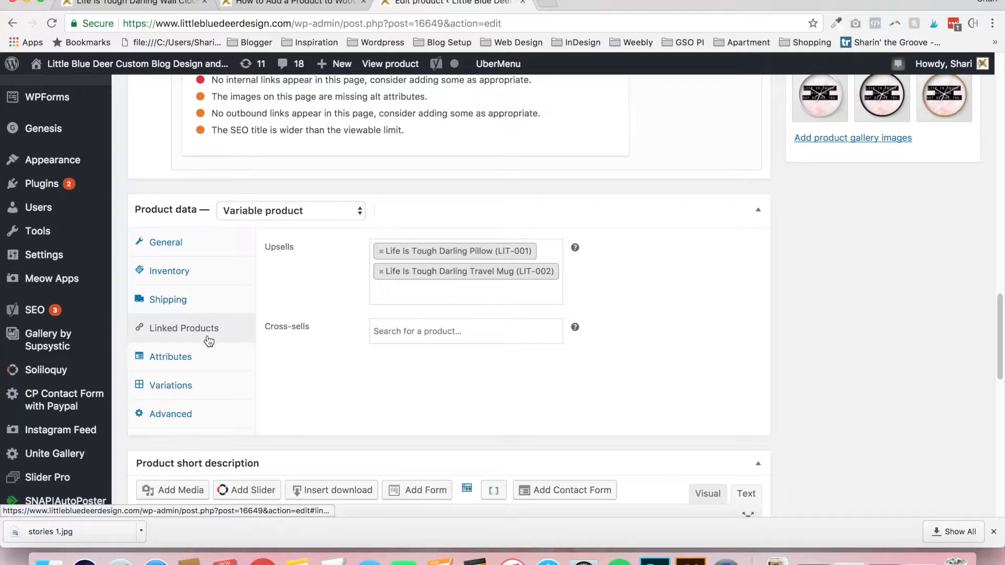
mouse_move(575, 248)
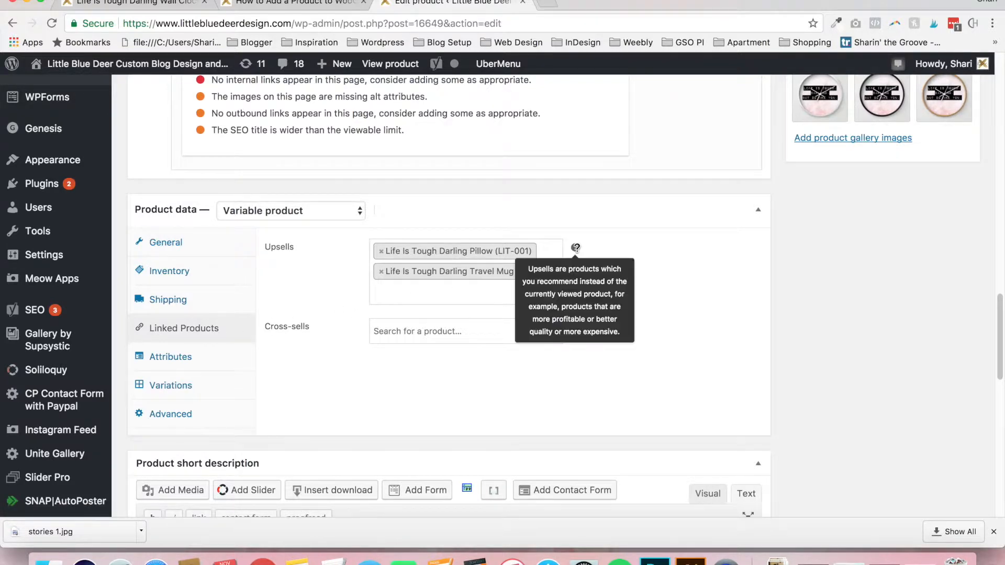
click(469, 294)
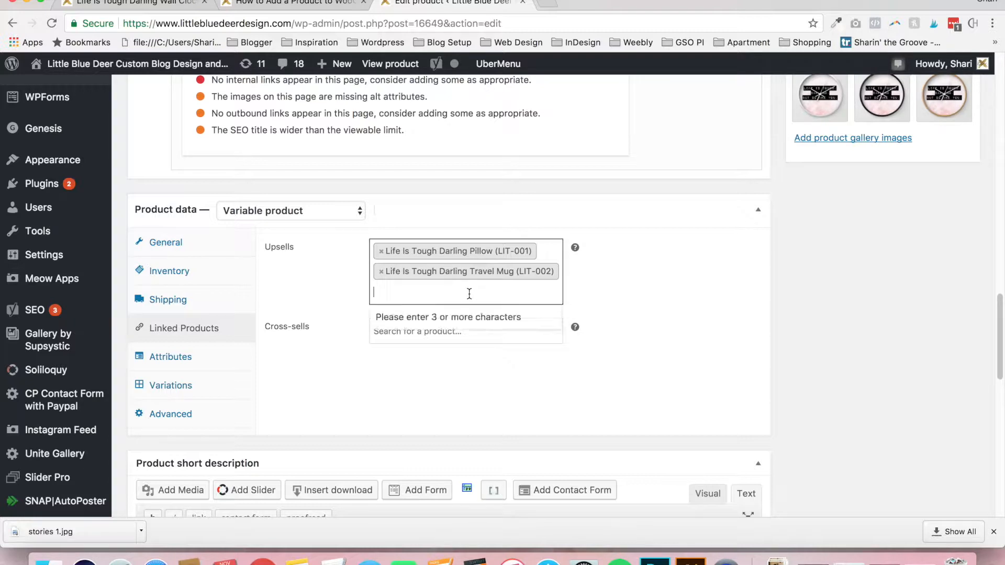
text(l)
text(pillow)
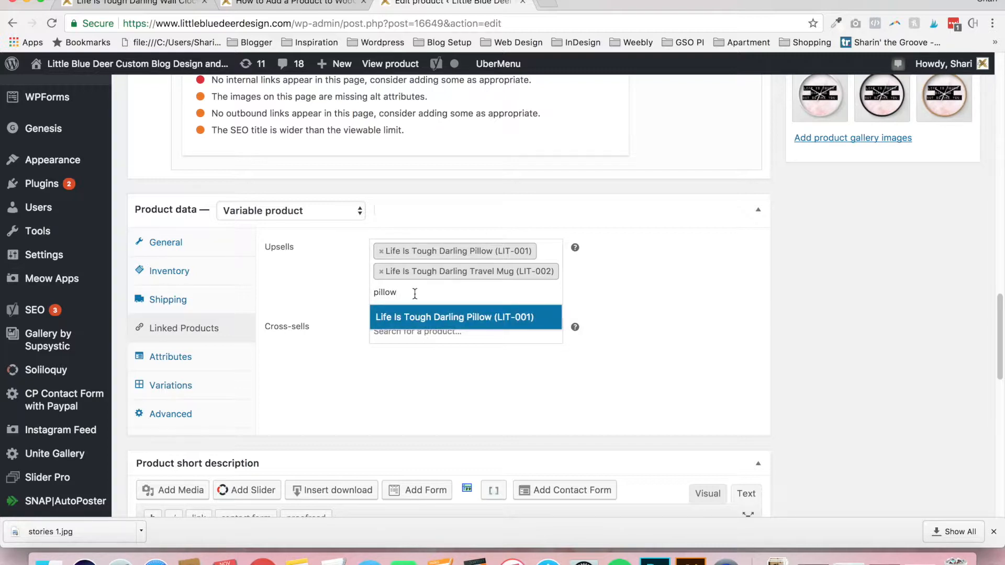
- Look at the product listing in the tutorial post again and return to the upsell search
click(292, 4)
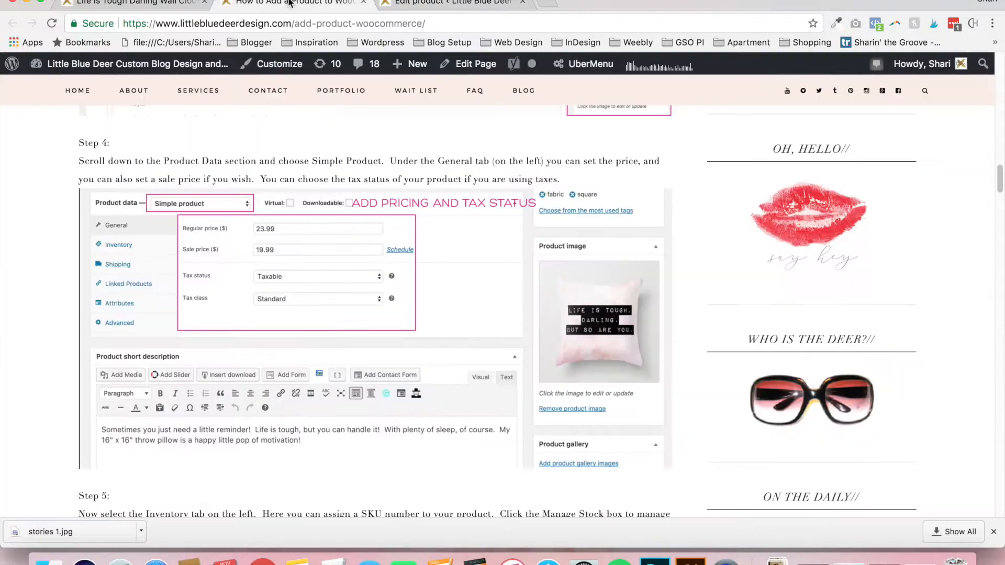
drag(1001, 189, 997, 93)
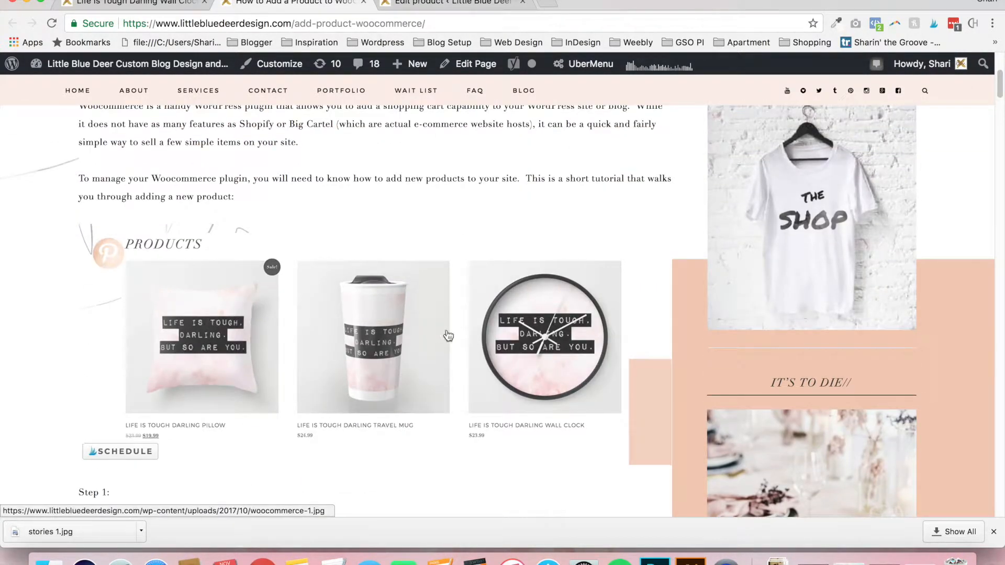
click(433, 7)
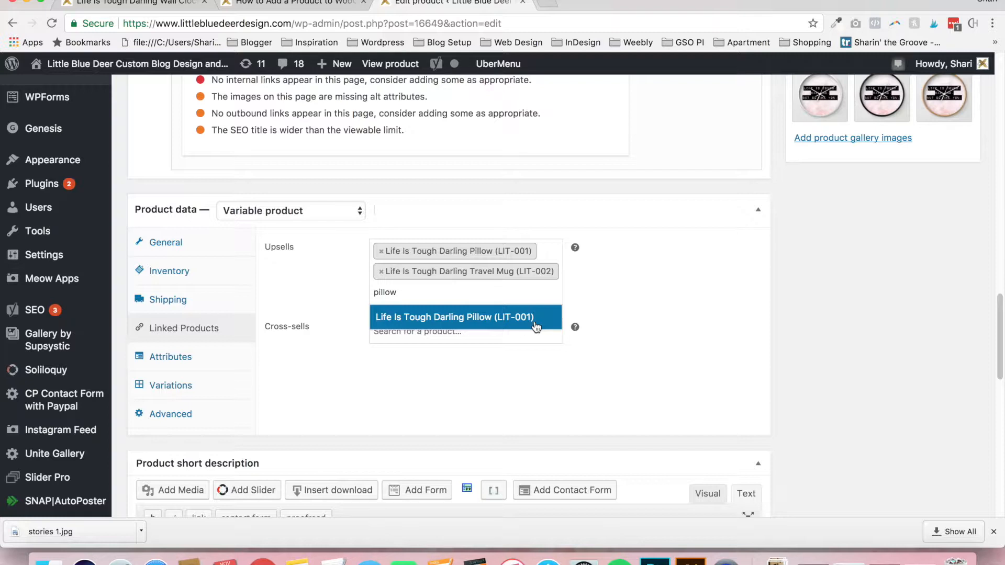
- Replace the upsell search text with "mug" and close the search without selecting a product
drag(417, 292, 365, 295)
key(BackSpace)
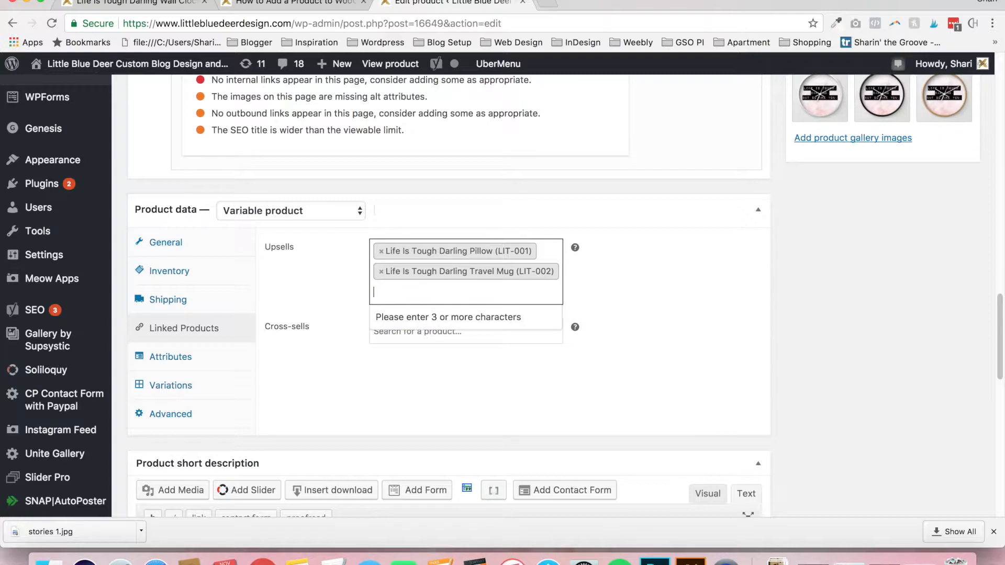
text(mug)
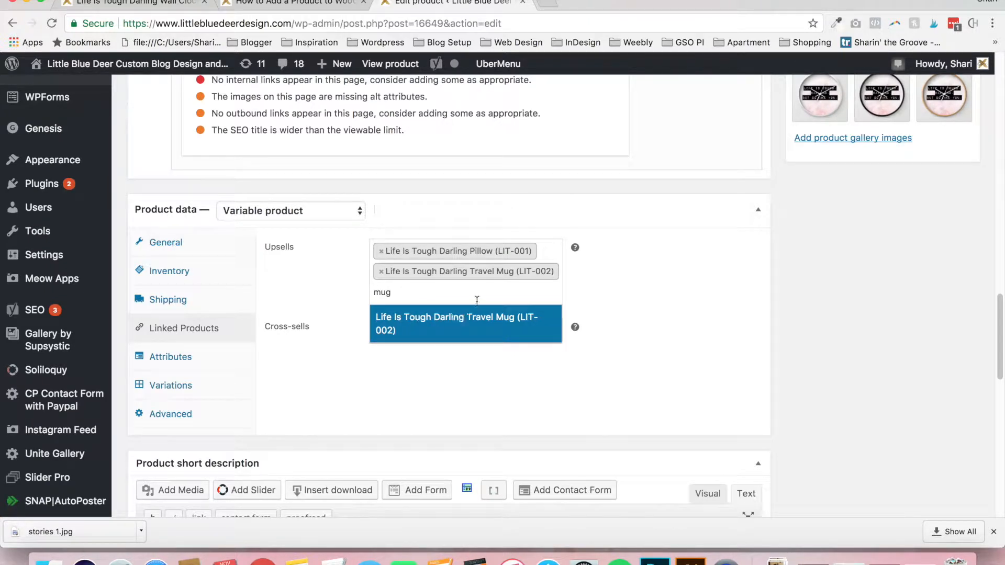
click(647, 306)
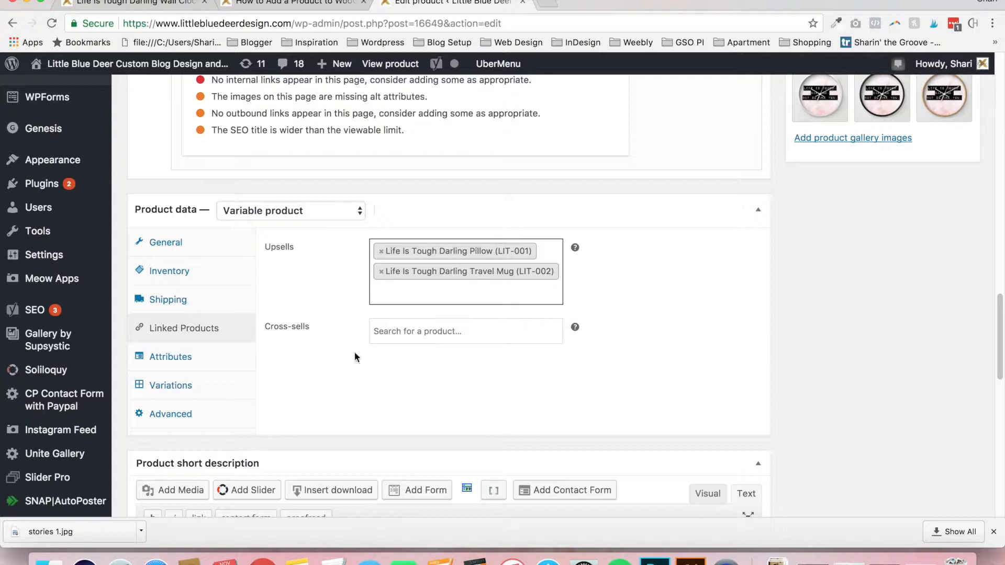
- Open the wall clock's attributes, look at its live product page, and return to the product editor
click(222, 361)
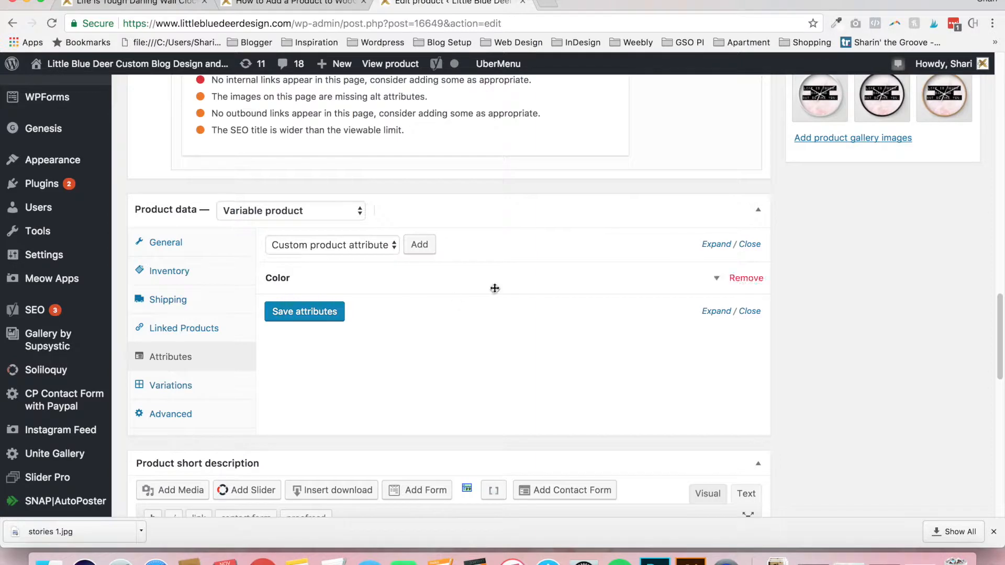
click(157, 5)
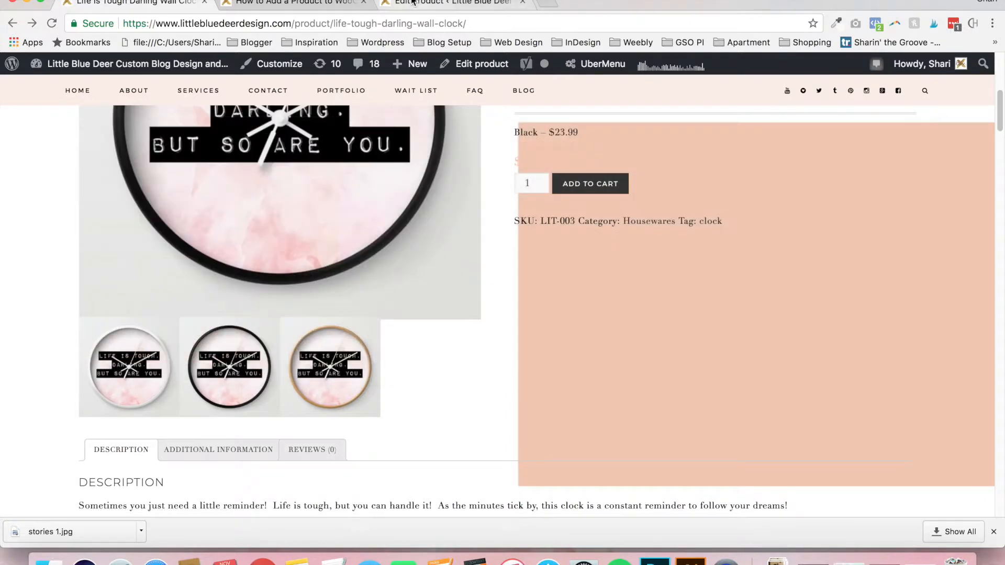
click(450, 3)
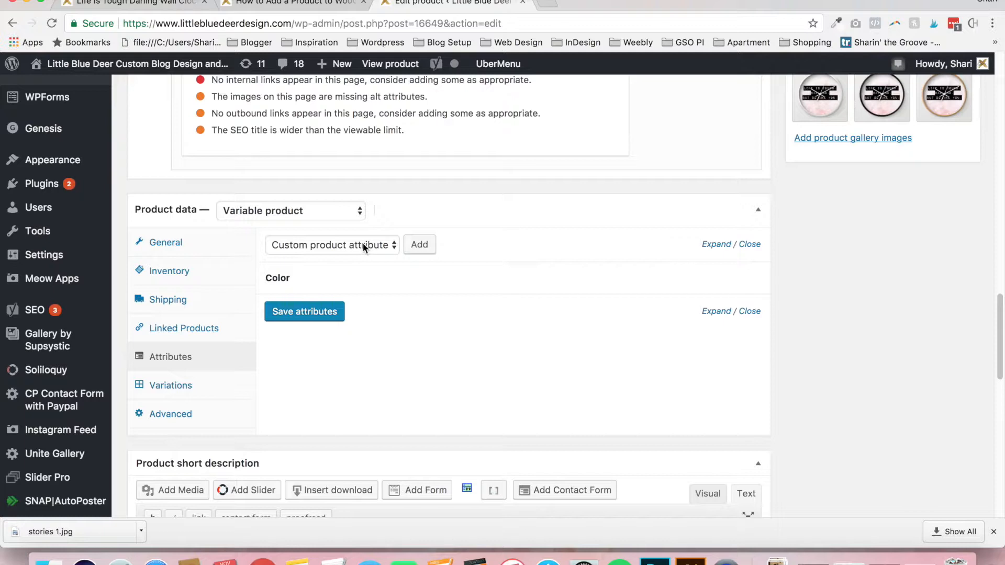
- Expand the Color attribute and review its name, its pipe-separated values and its visibility and variation options
mouse_move(580, 293)
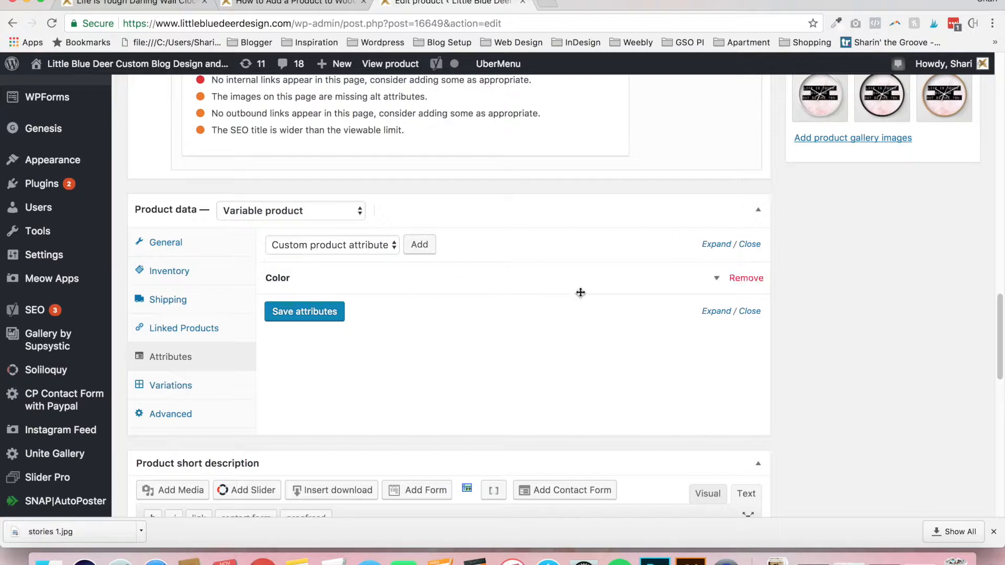
click(718, 281)
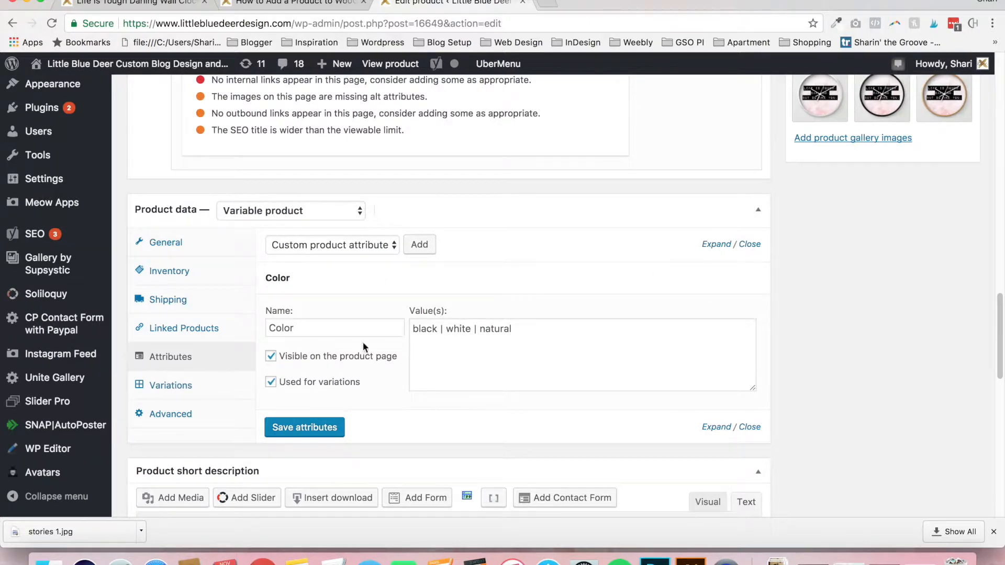
click(310, 329)
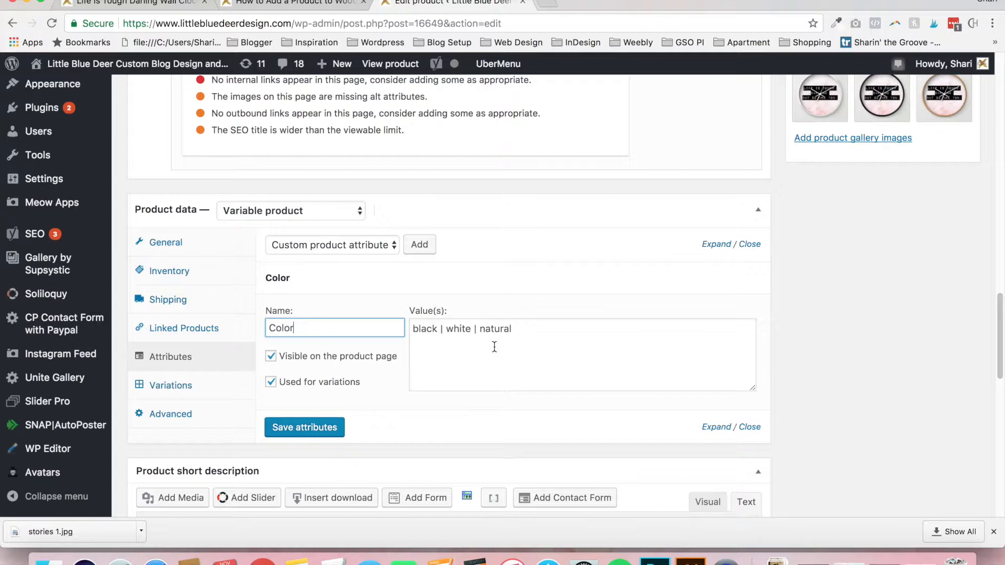
click(528, 334)
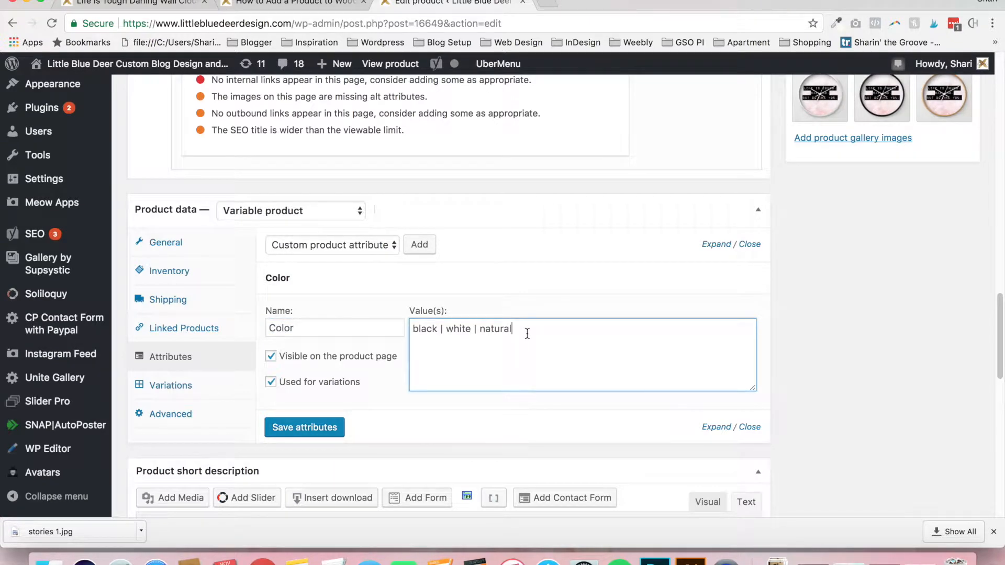
drag(478, 330, 474, 332)
click(302, 327)
click(533, 334)
- Check the Color choices on the live wall clock page, clear the selected color, and return to the product editor
click(160, 6)
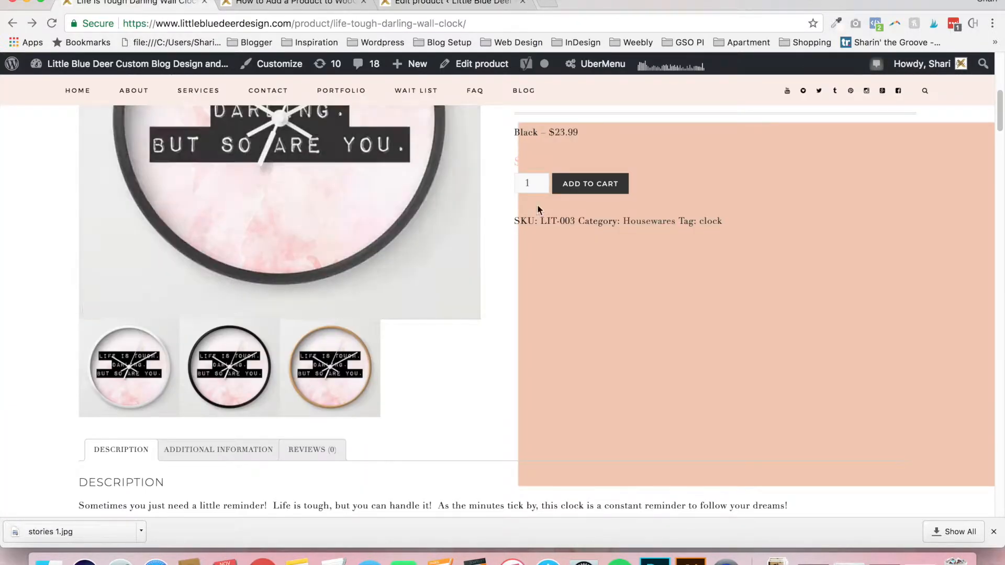
scroll(1002, 125, up, 5)
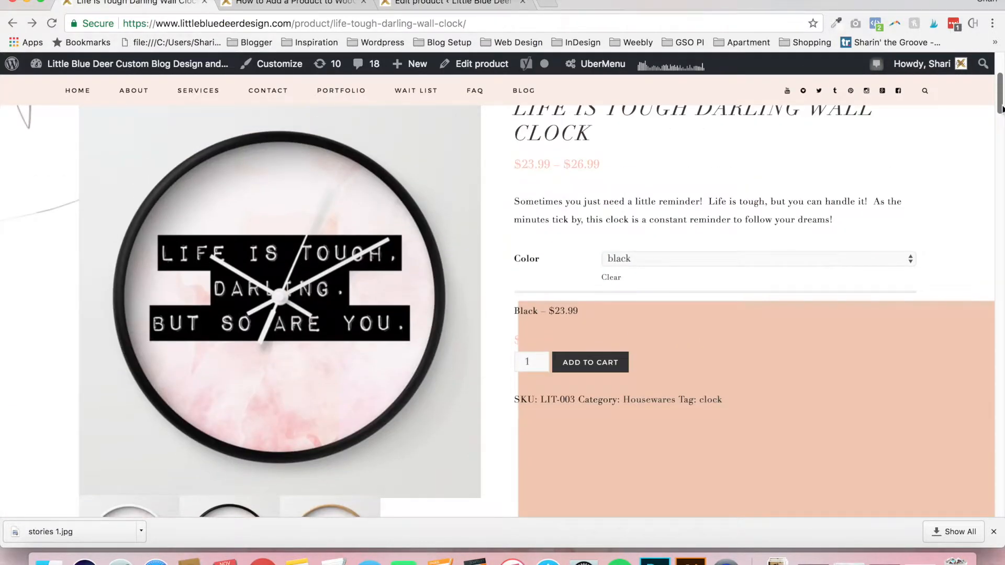
click(893, 260)
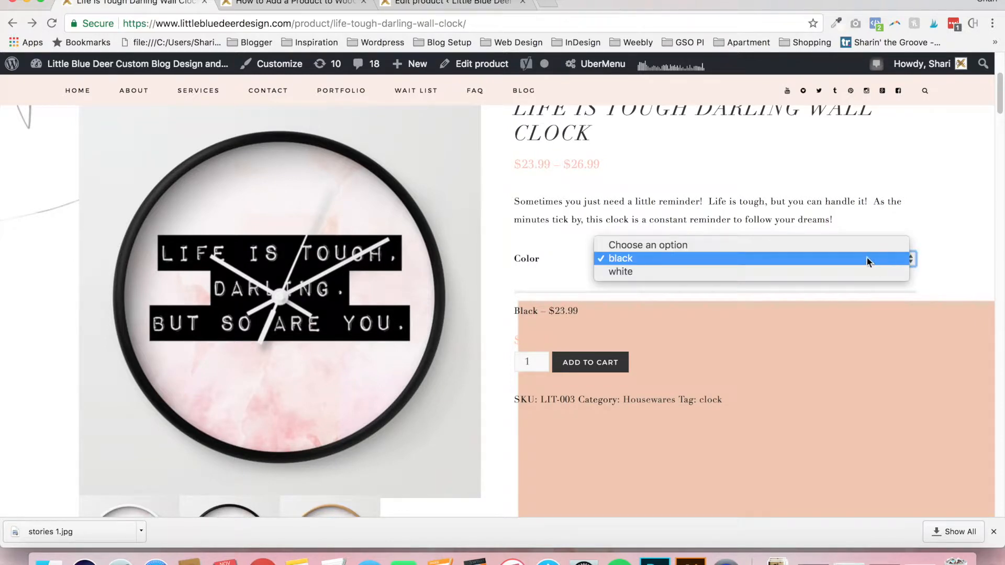
click(925, 198)
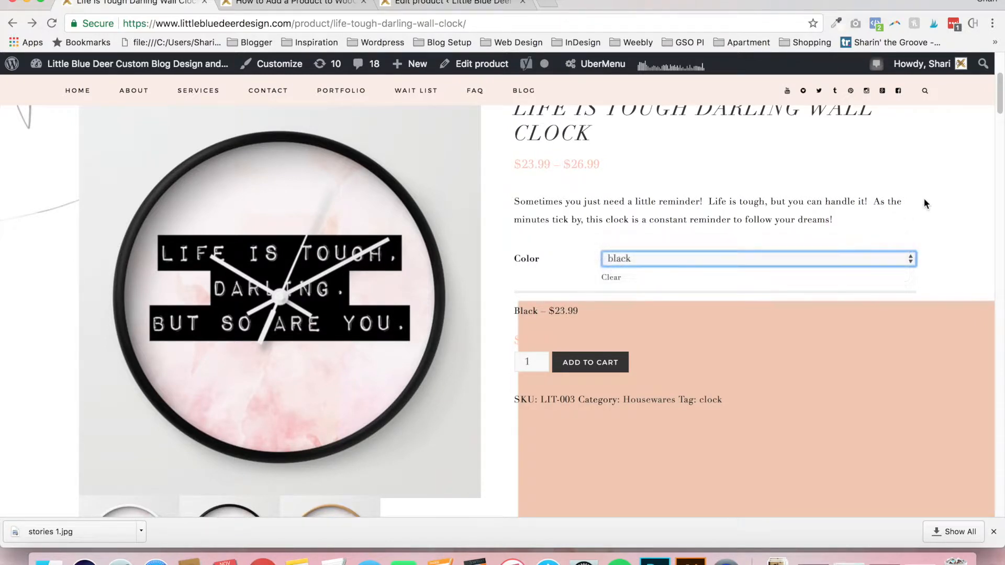
click(611, 278)
click(674, 258)
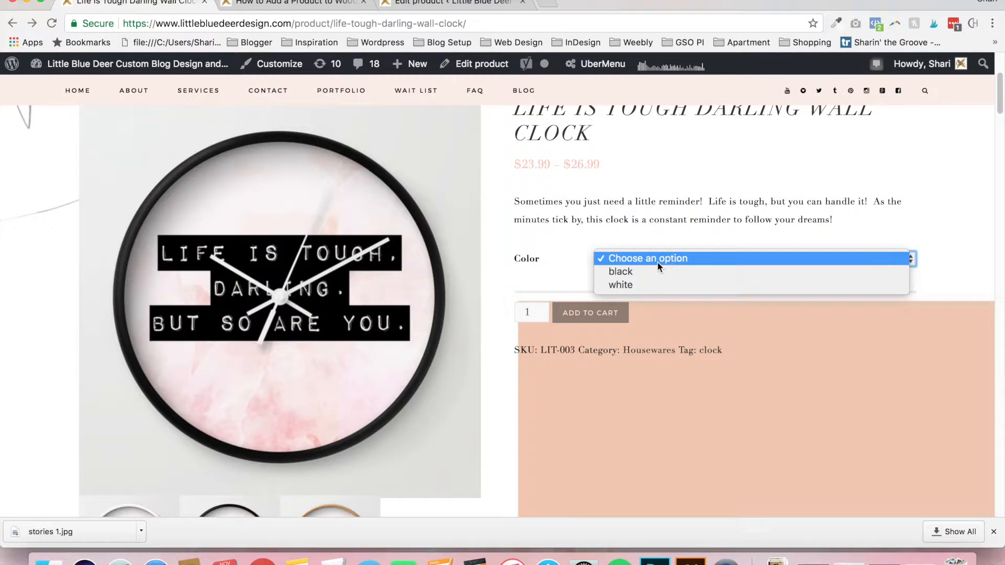
click(925, 188)
click(312, 5)
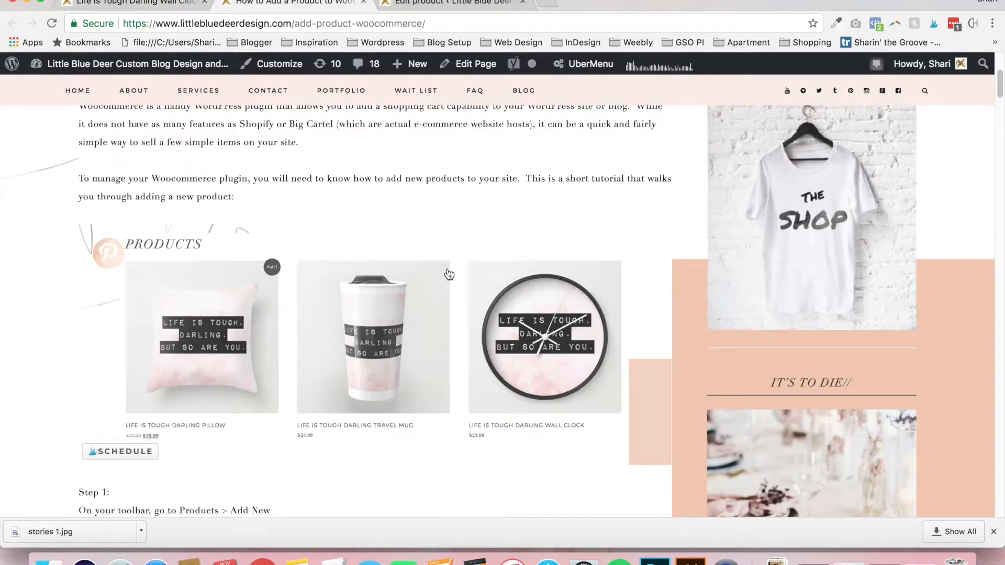
click(451, 3)
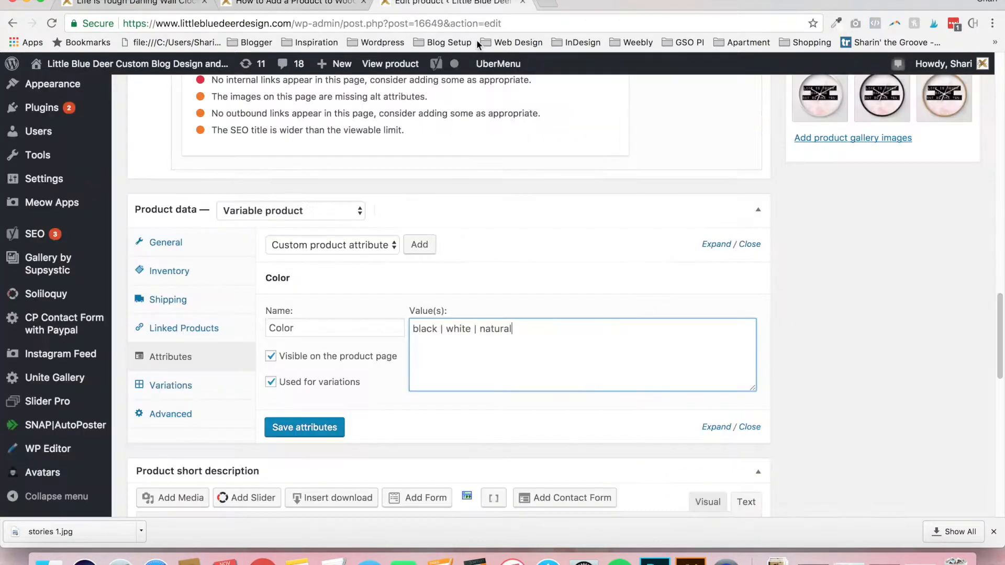
- Open the wall clock's variations and review the white variation's price, stock, shipping, tax and description fields, then collapse it
click(189, 390)
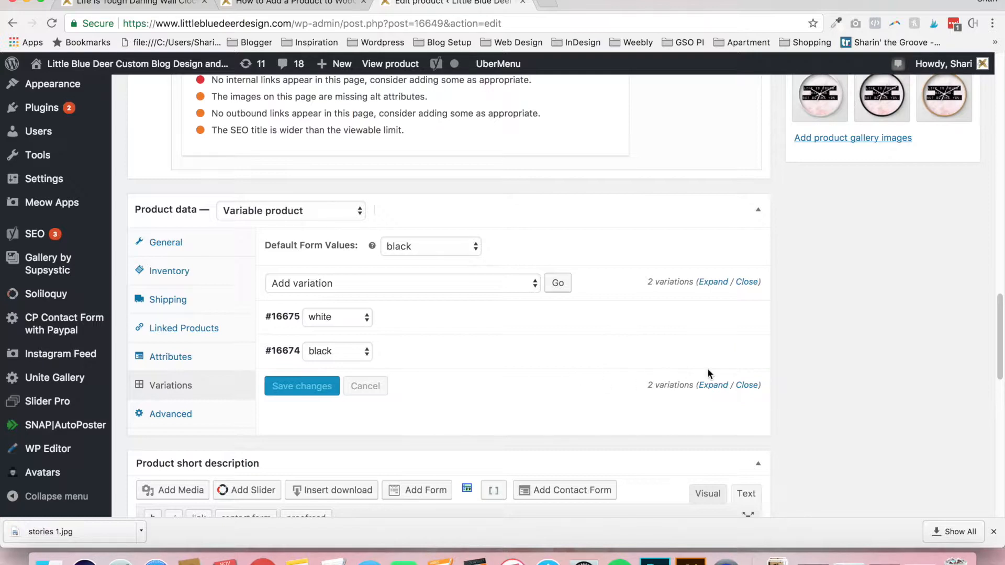
mouse_move(648, 329)
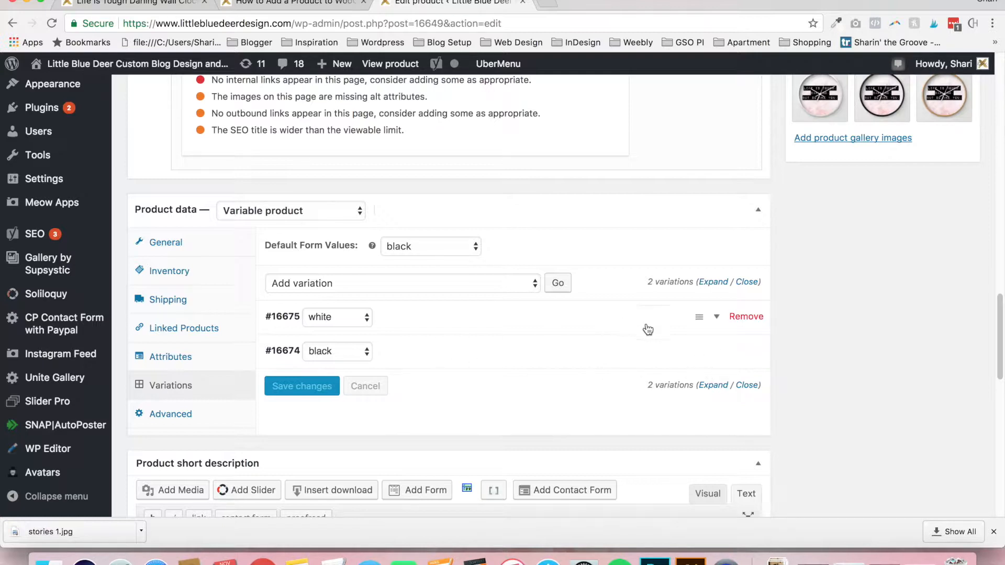
click(717, 319)
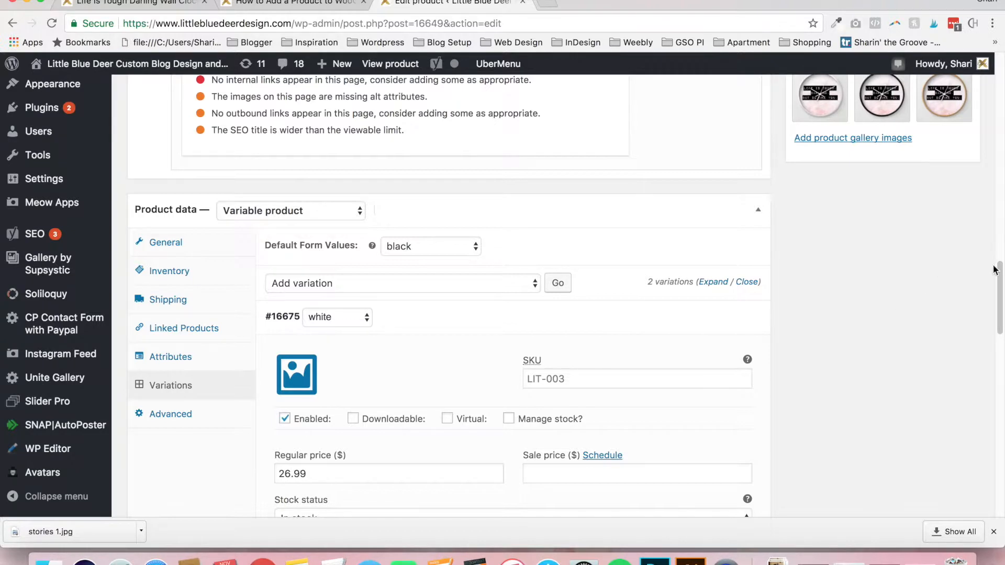
drag(996, 296, 999, 313)
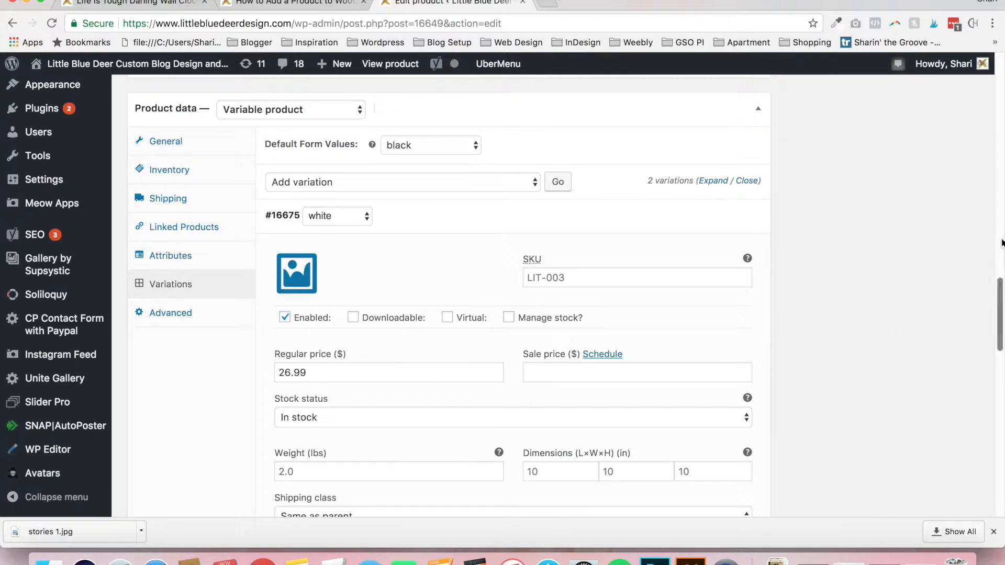
drag(1000, 294, 1000, 316)
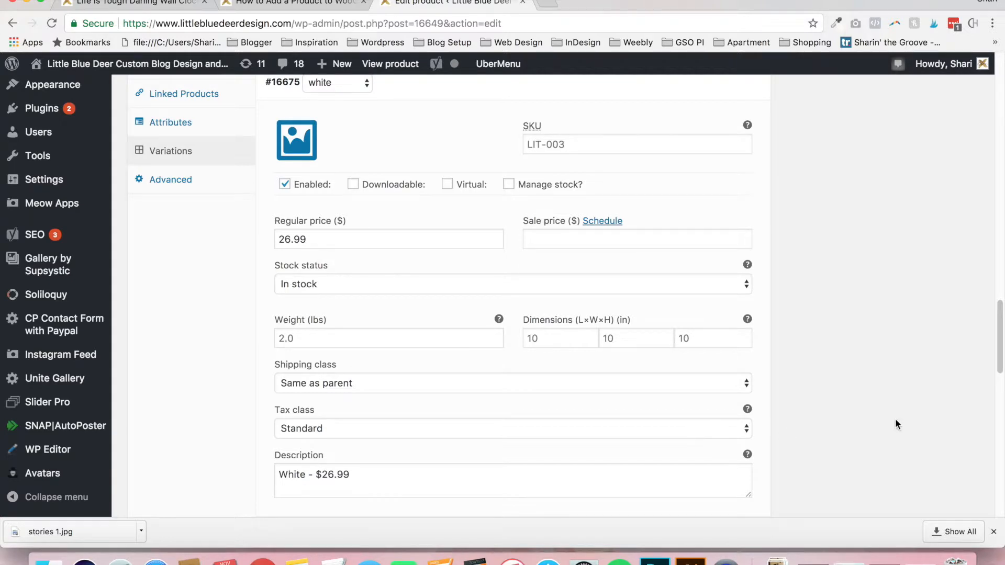
drag(1000, 362, 999, 378)
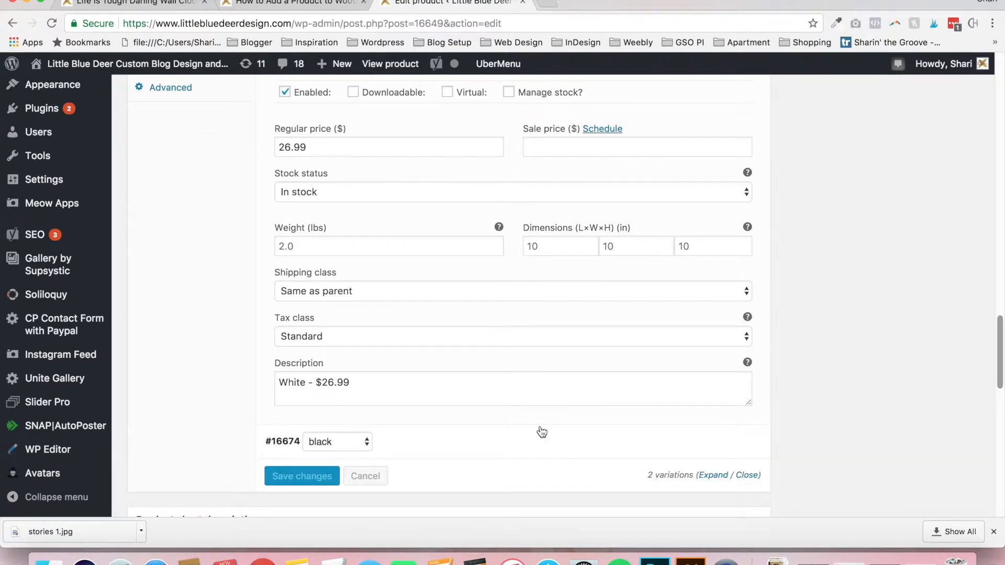
mouse_move(728, 449)
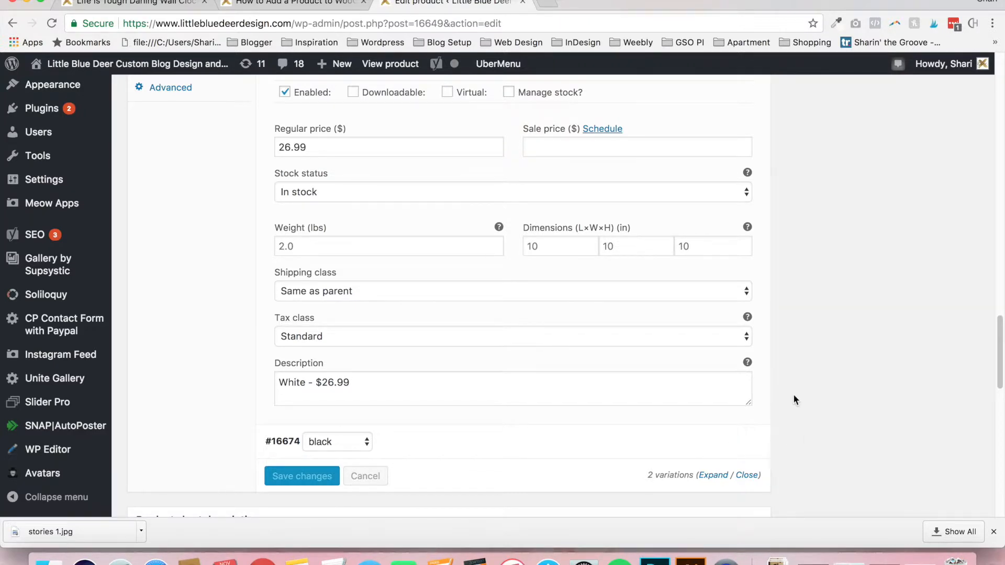
drag(998, 376, 997, 335)
mouse_move(713, 251)
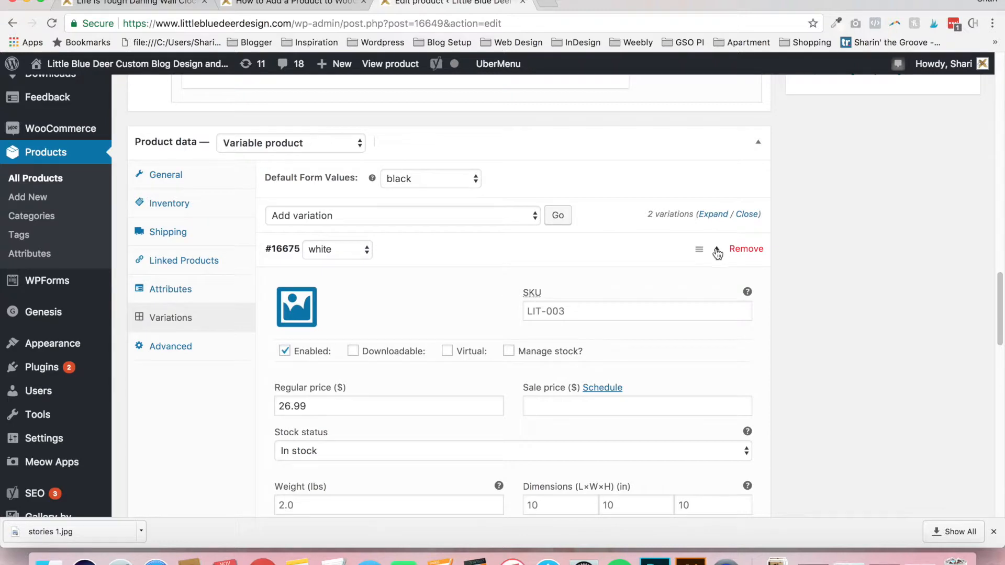
click(718, 252)
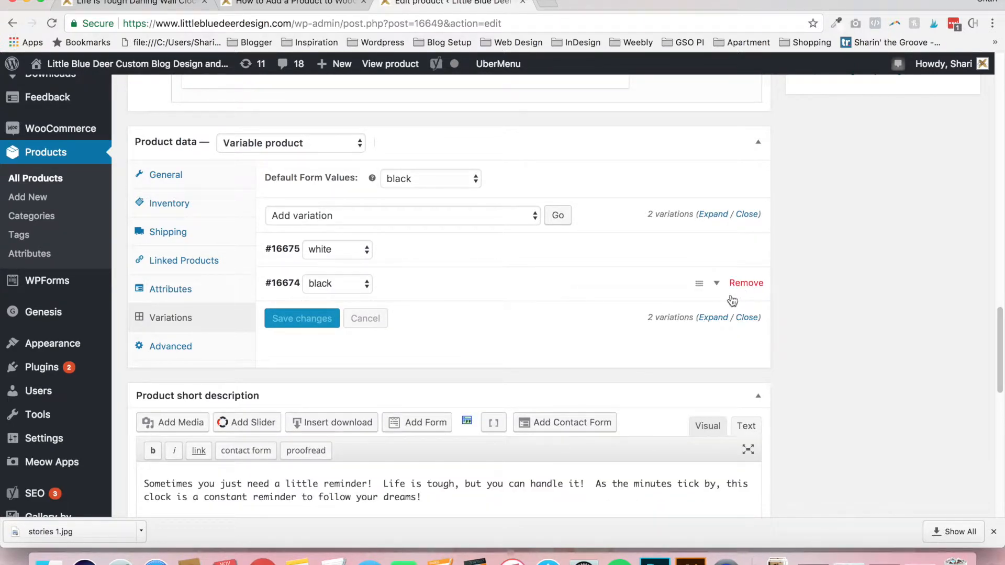
- Expand the black variation and review its SKU, price, stock, shipping and description fields
click(717, 286)
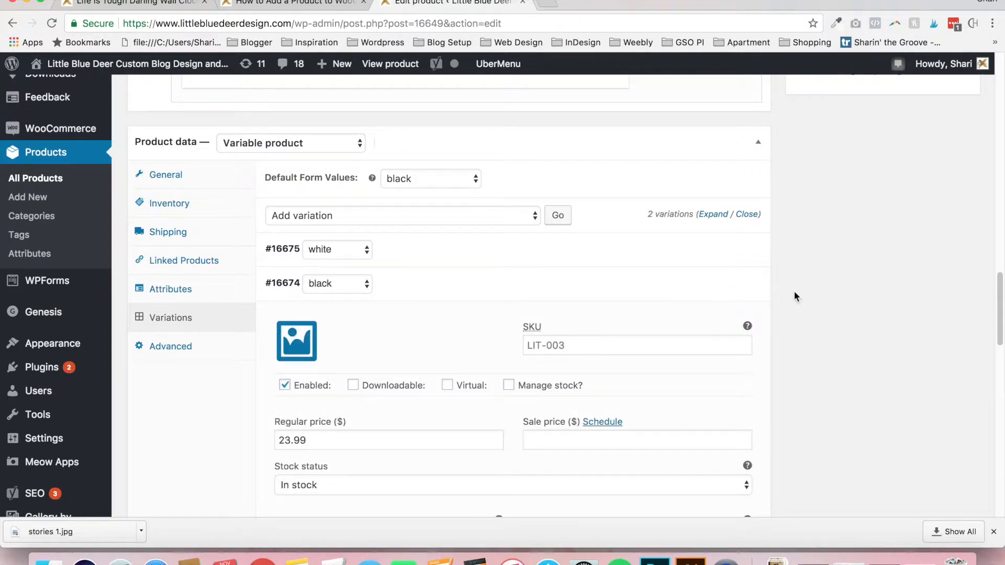
click(624, 347)
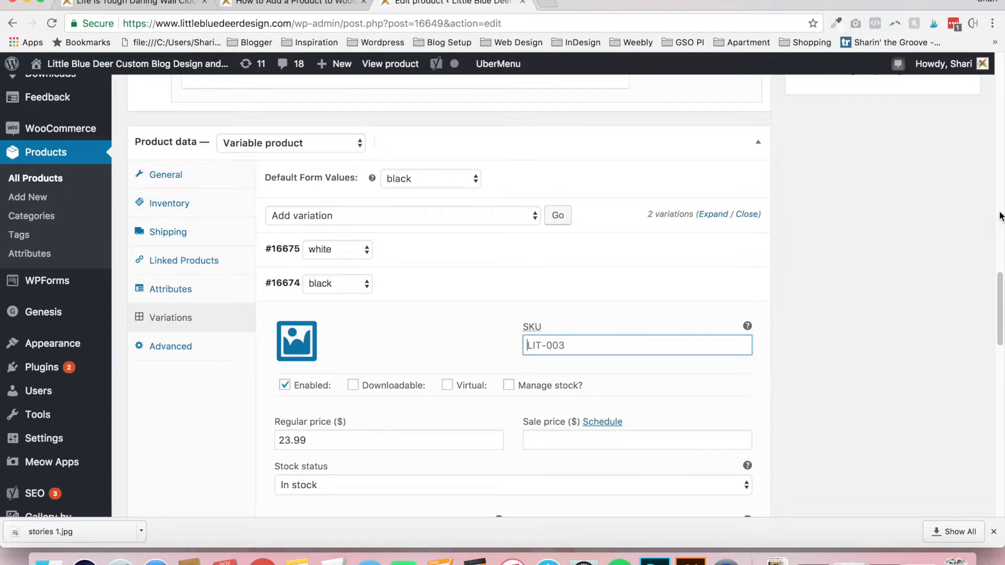
drag(1000, 293, 1000, 312)
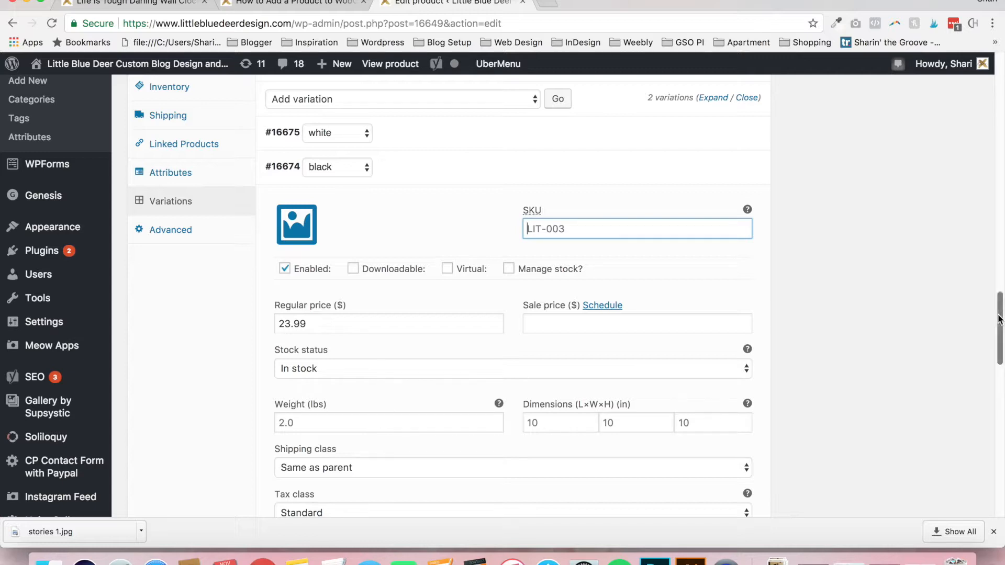
scroll(838, 361, down, 3)
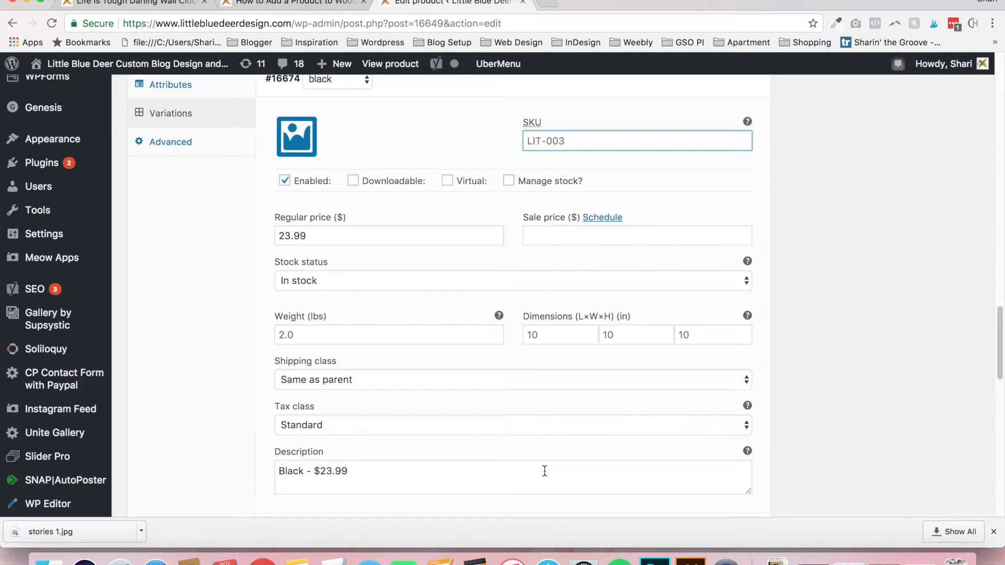
- Choose black and then white as the Color on the live wall clock page to compare variation descriptions, and return to the editor
click(167, 11)
click(683, 260)
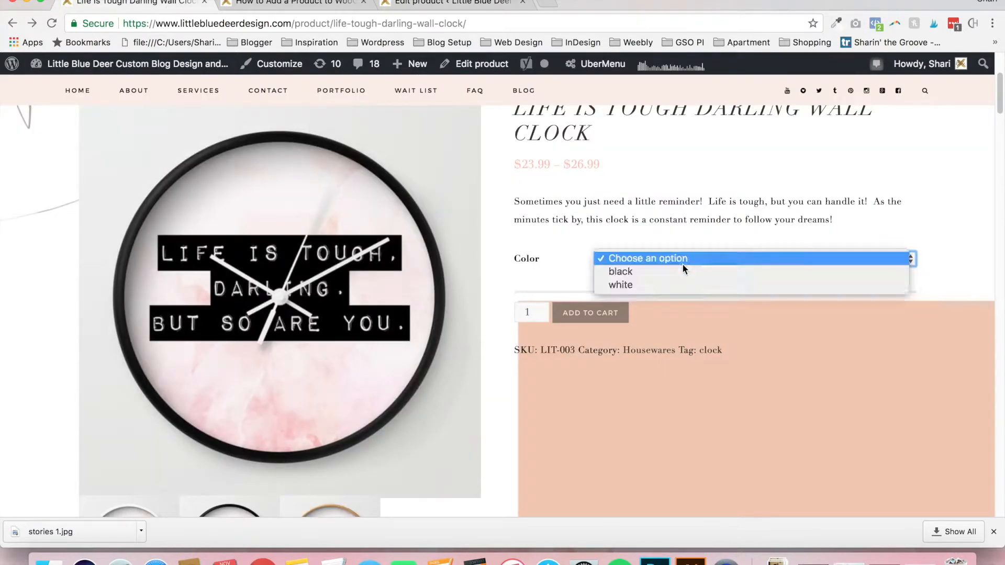
click(677, 273)
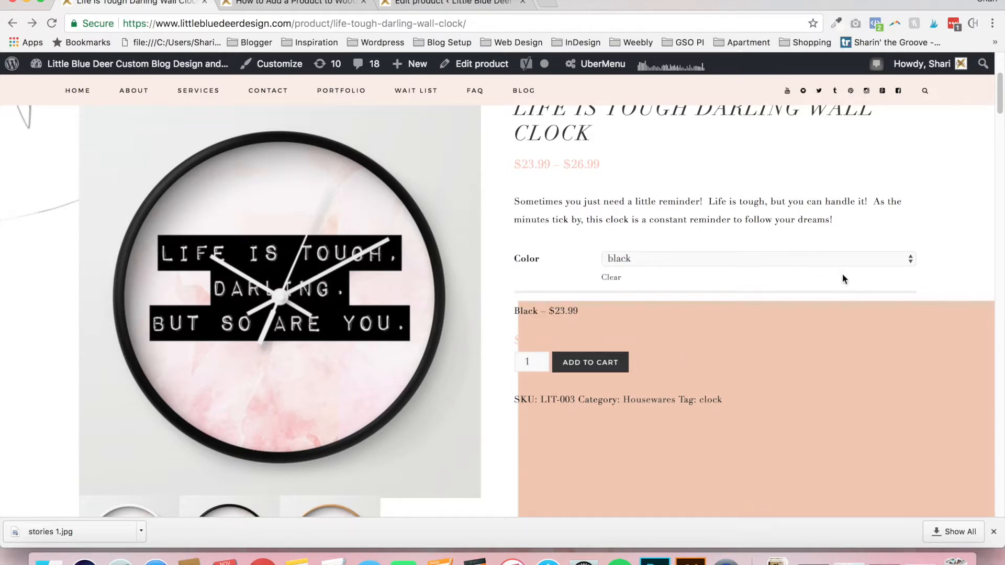
click(706, 260)
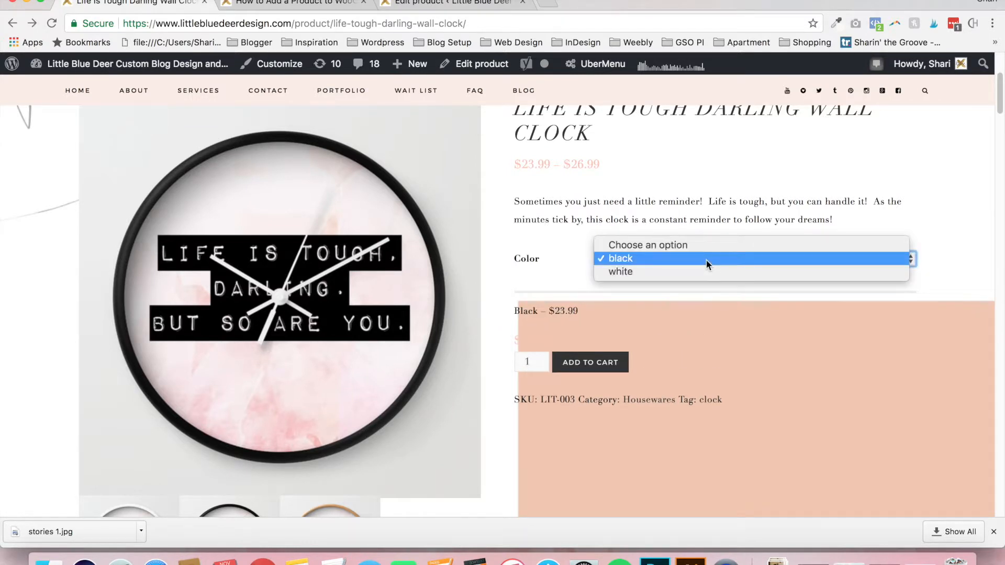
click(703, 268)
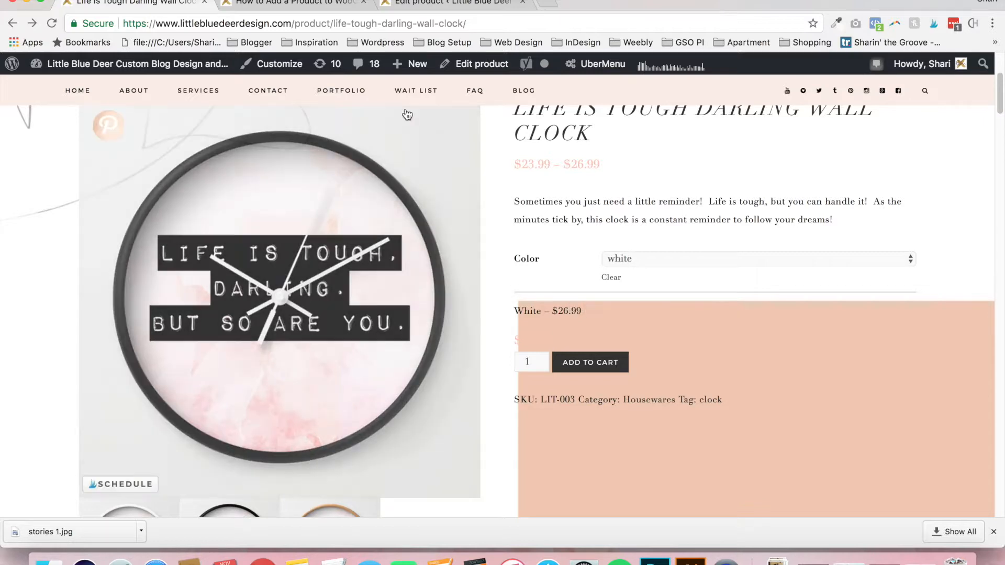
click(413, 5)
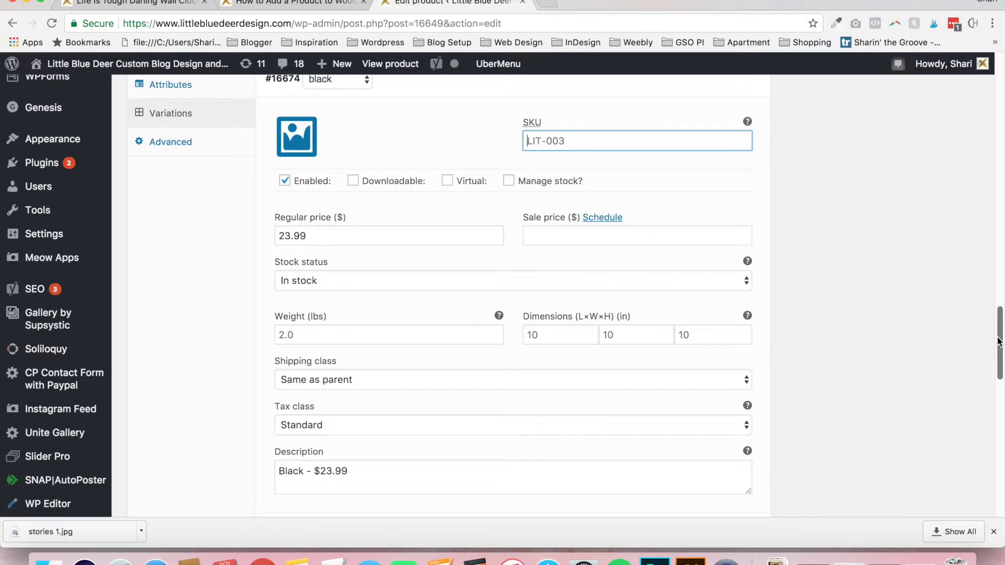
- Collapse the black variation and open the wall clock's advanced product settings
scroll(975, 311, up, 5)
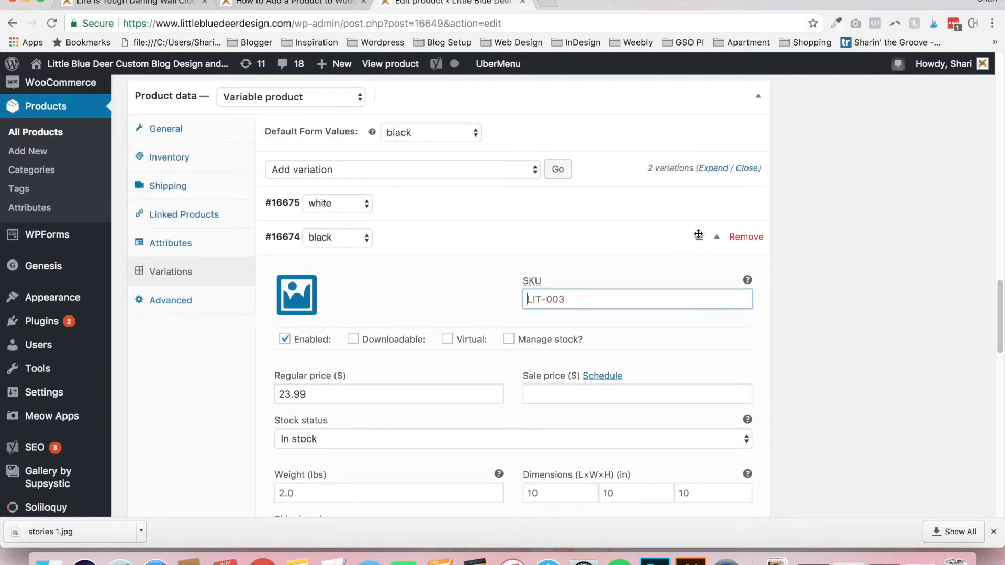
click(716, 238)
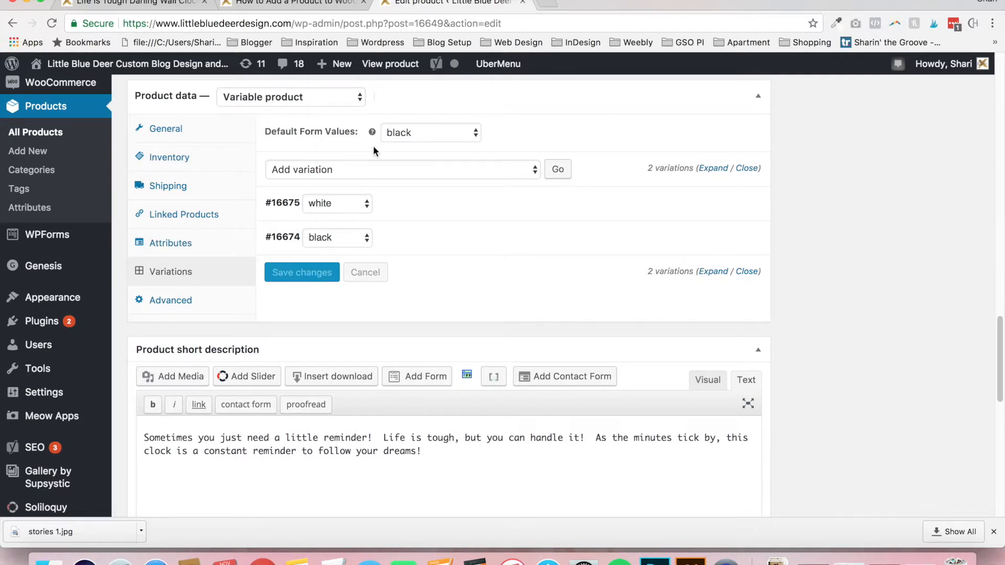
click(175, 303)
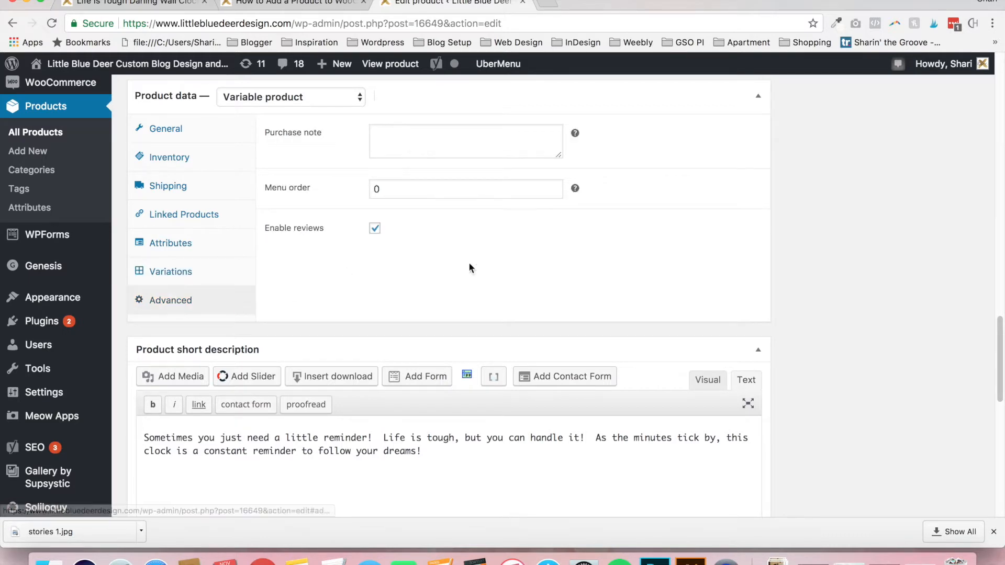
- Check the purchase note and reviews options, view the Reviews section on the live wall clock page, and return to the product editor
mouse_move(575, 134)
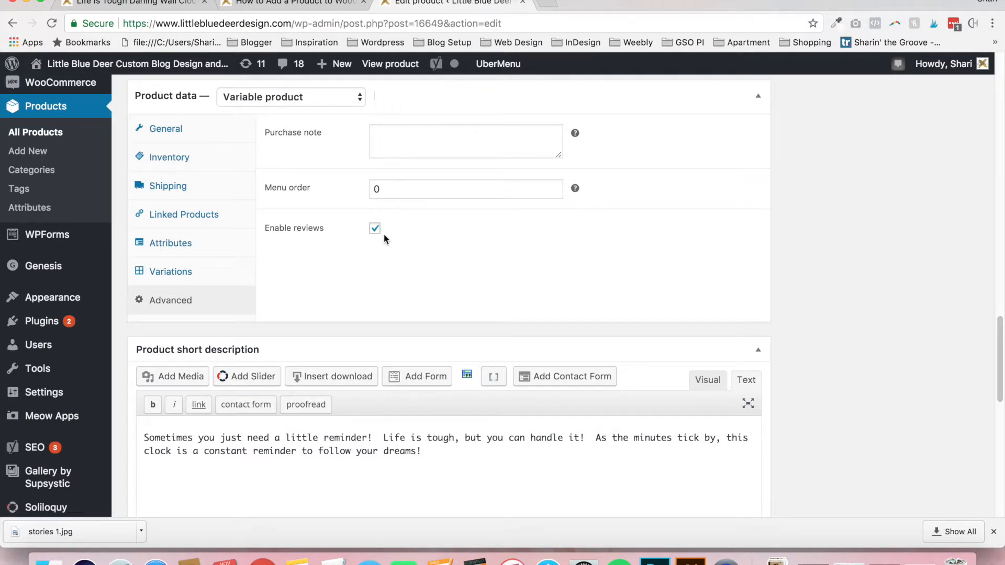
click(186, 6)
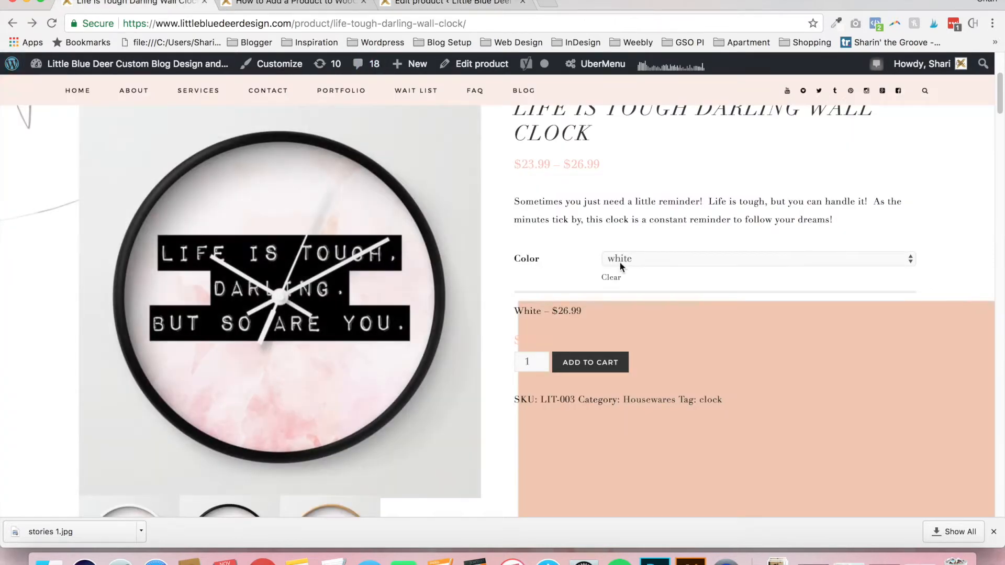
key(super+a)
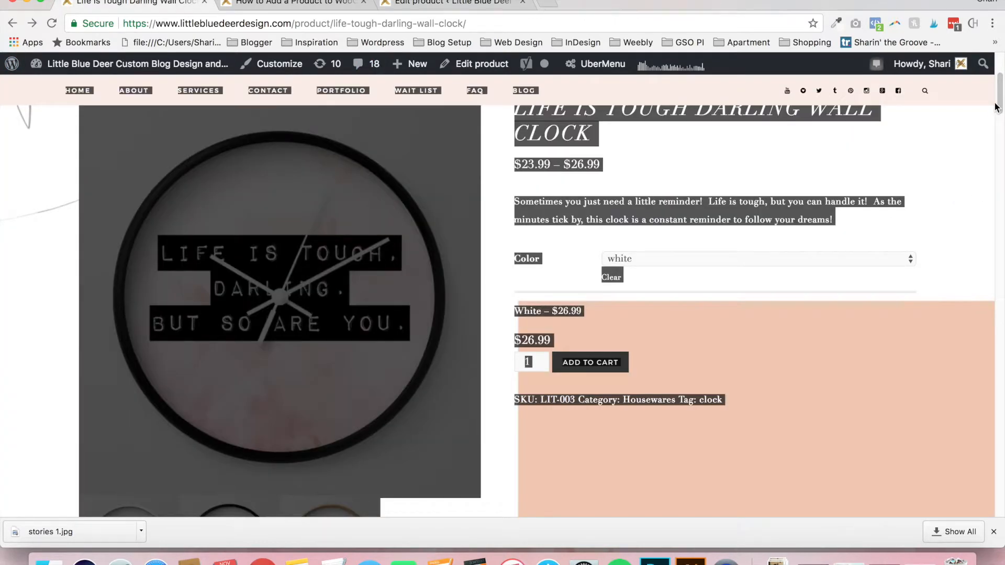
scroll(963, 319, down, 6)
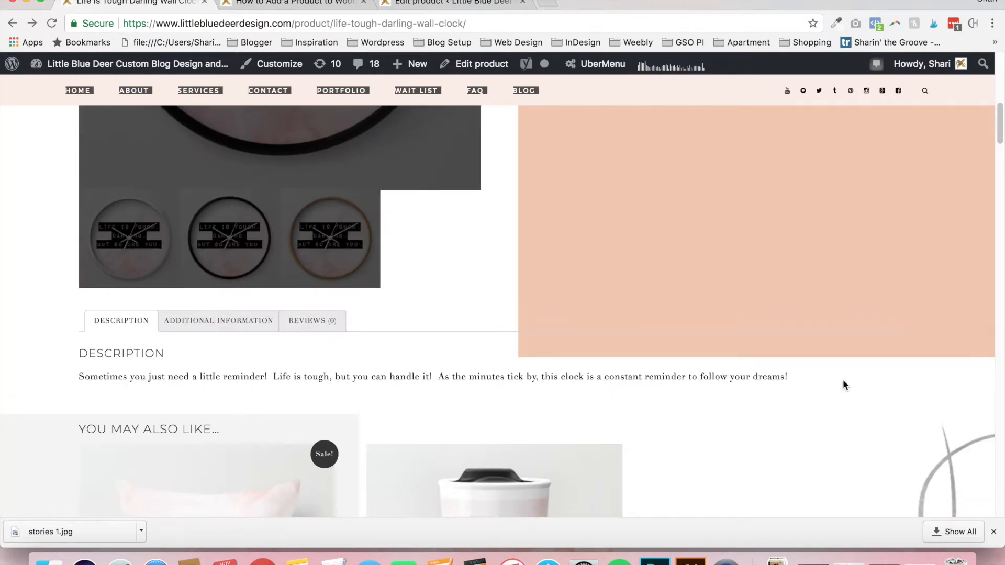
click(506, 260)
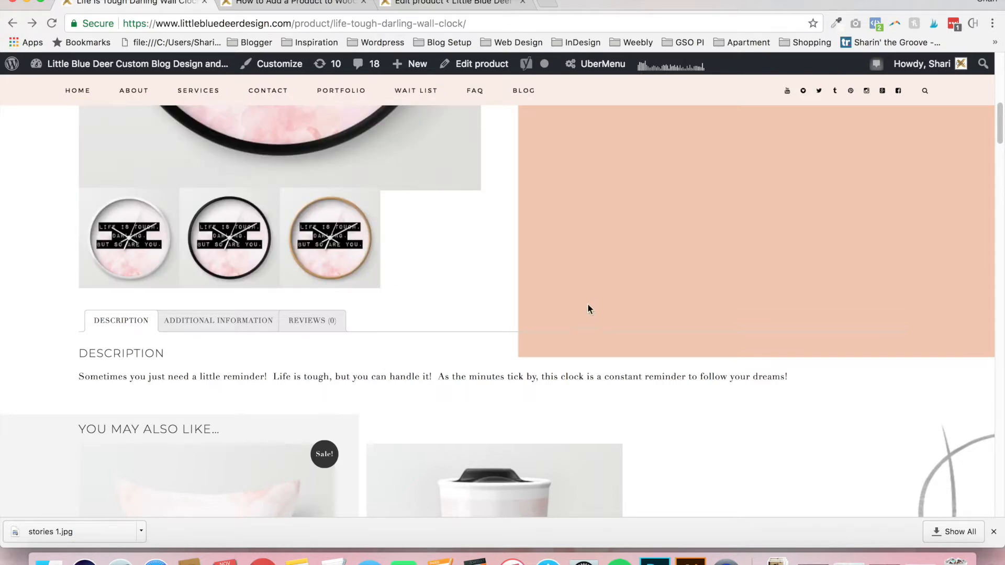
click(312, 326)
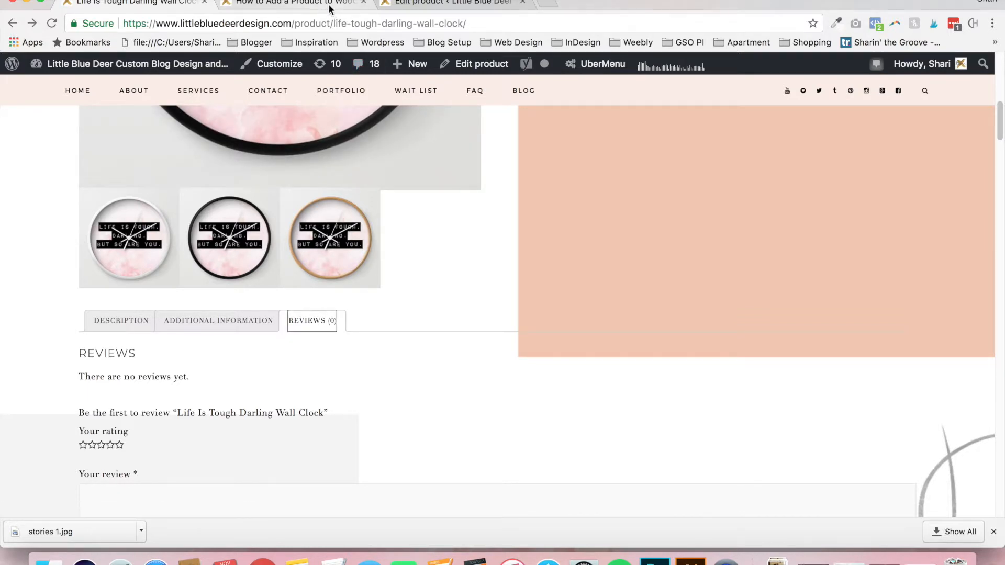
click(419, 4)
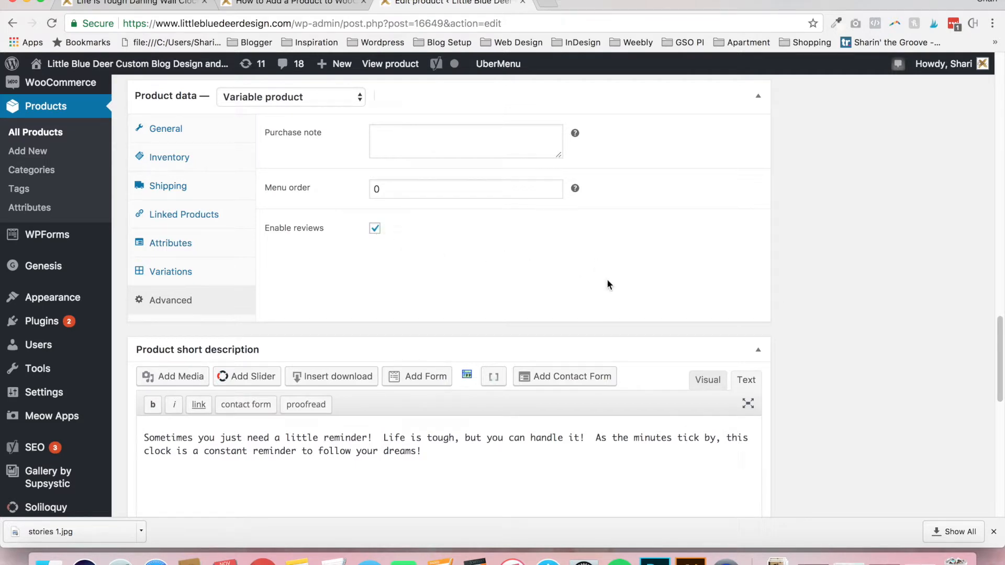
- Compare the product short description in the editor with the text beside the clock image on the live wall clock page
drag(1000, 353, 998, 382)
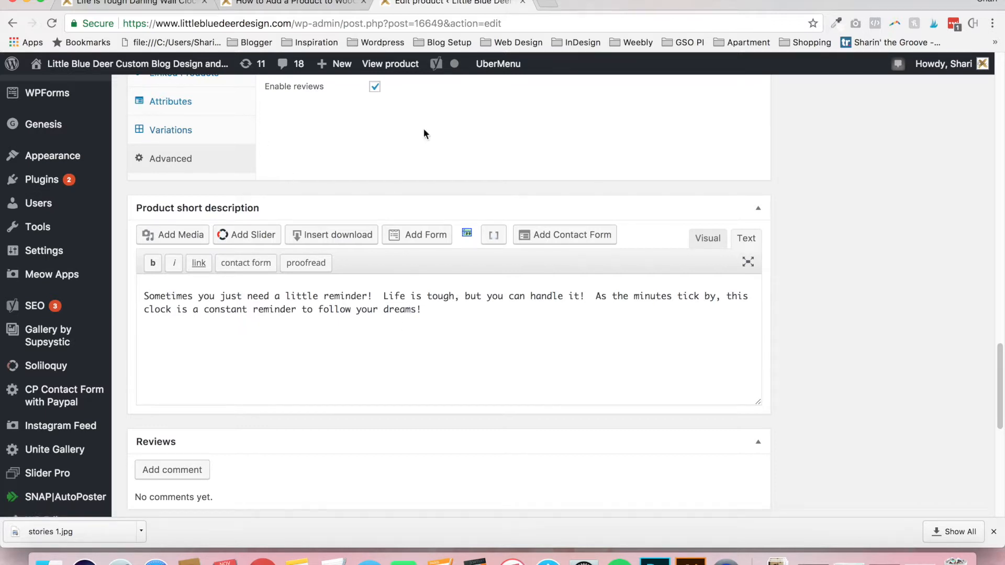
click(187, 5)
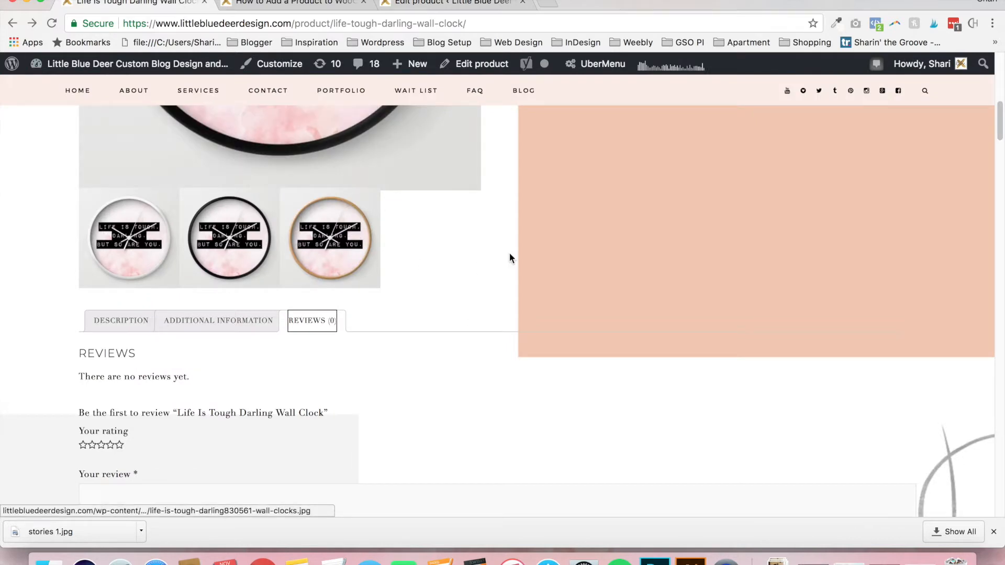
click(310, 5)
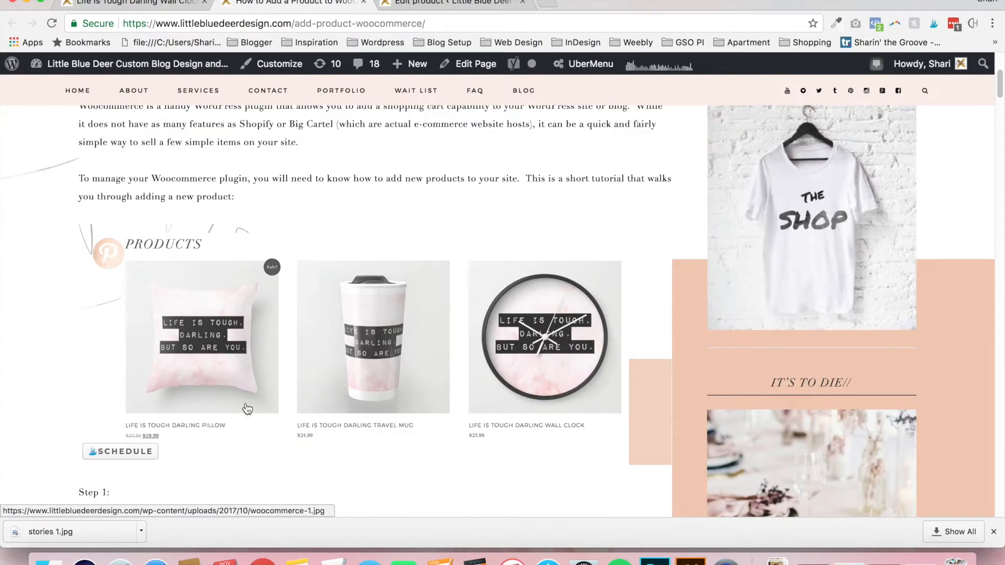
click(155, 5)
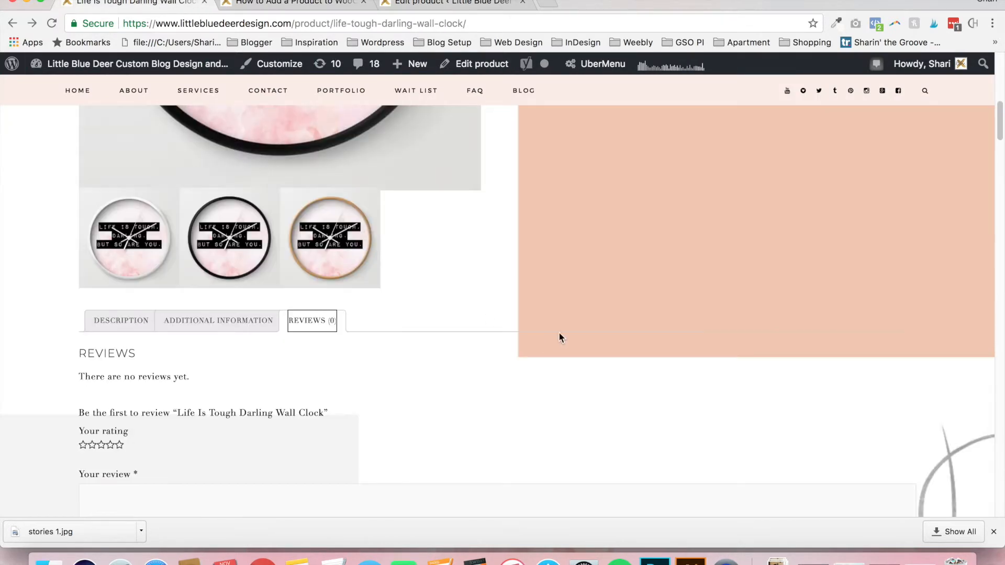
drag(1001, 140, 1001, 100)
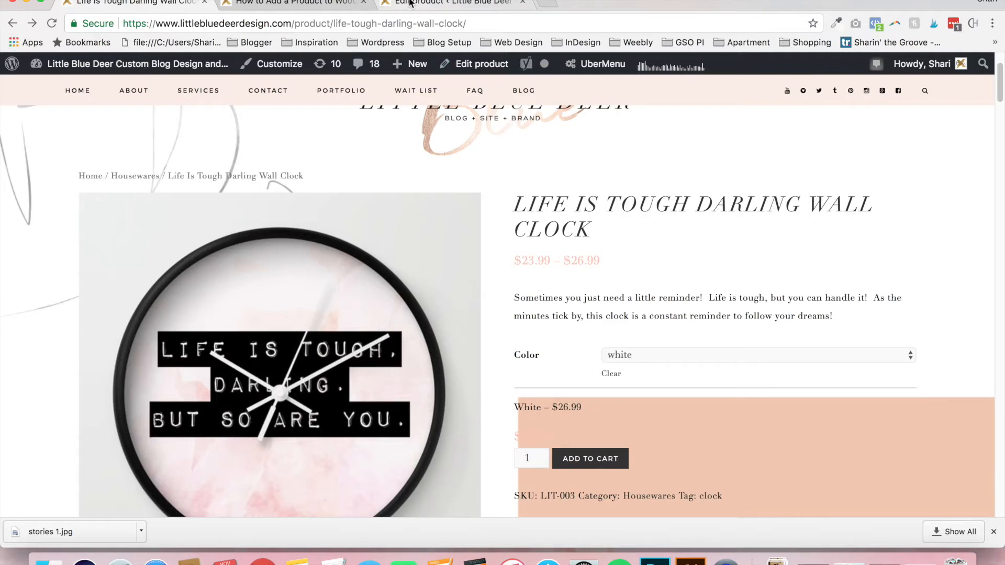
- Return to the wall clock's product editor and update the published product
click(450, 3)
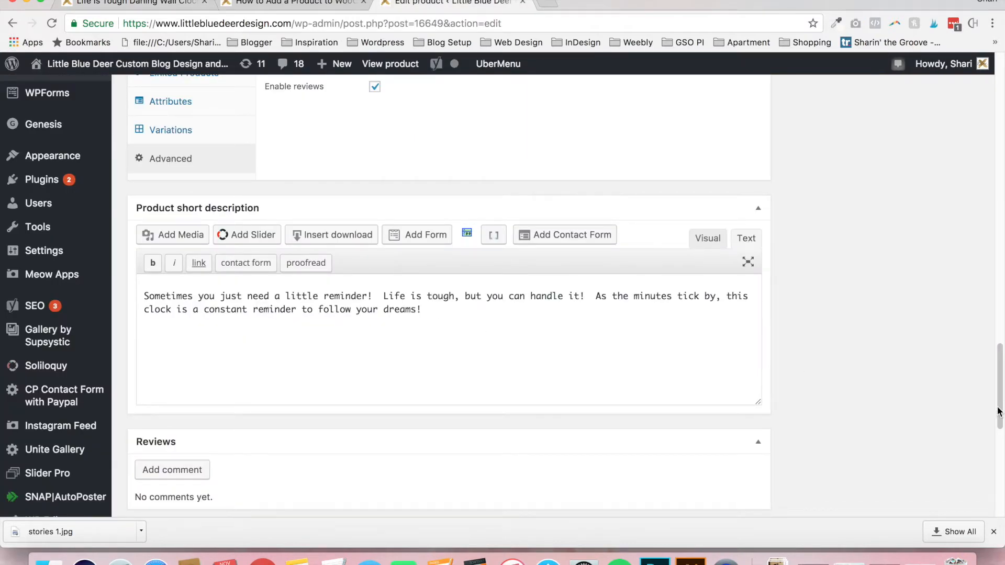
scroll(1002, 406, up, 20)
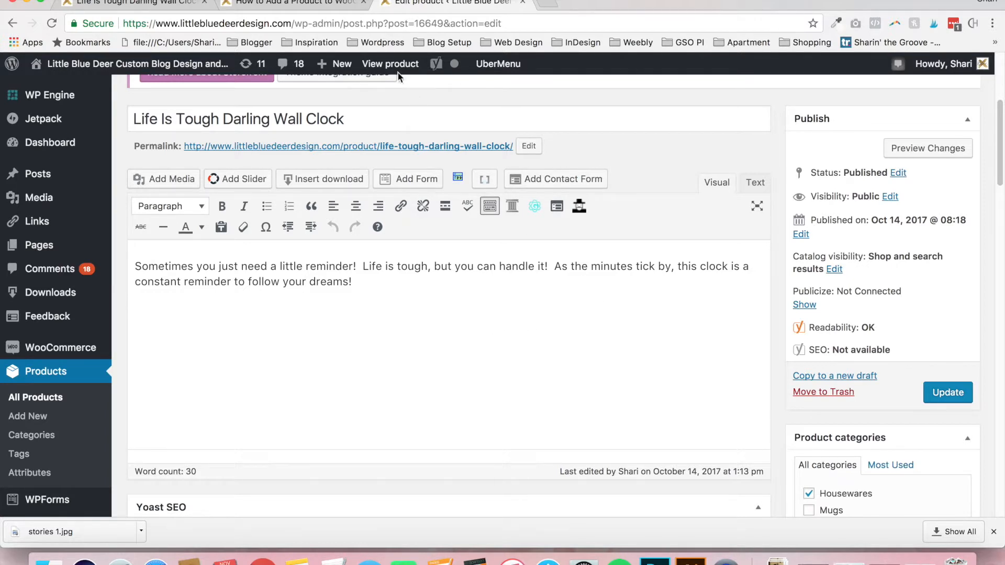
click(930, 395)
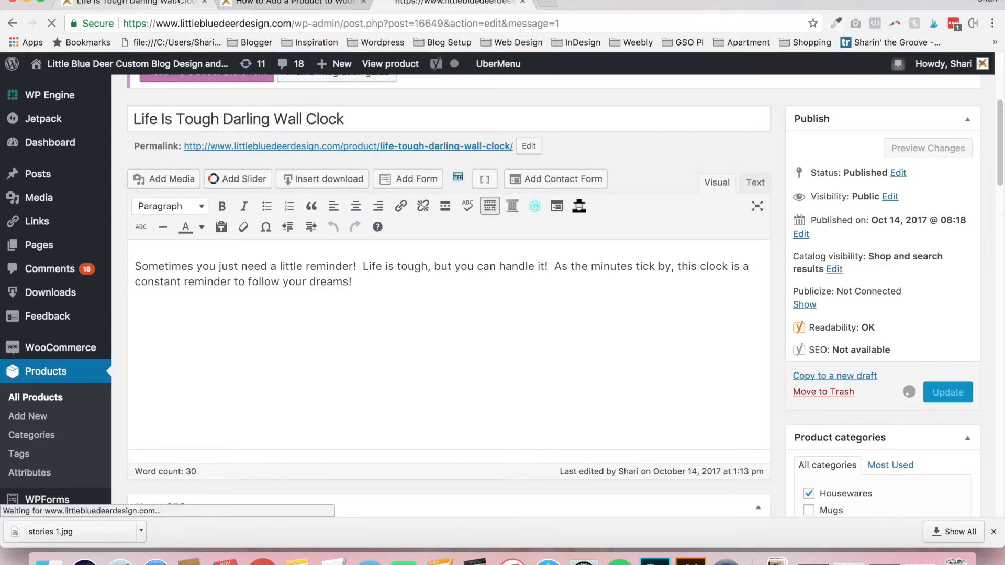
- Review the live wall clock page's title, price range, description, color option, SKU, category and image gallery
click(181, 2)
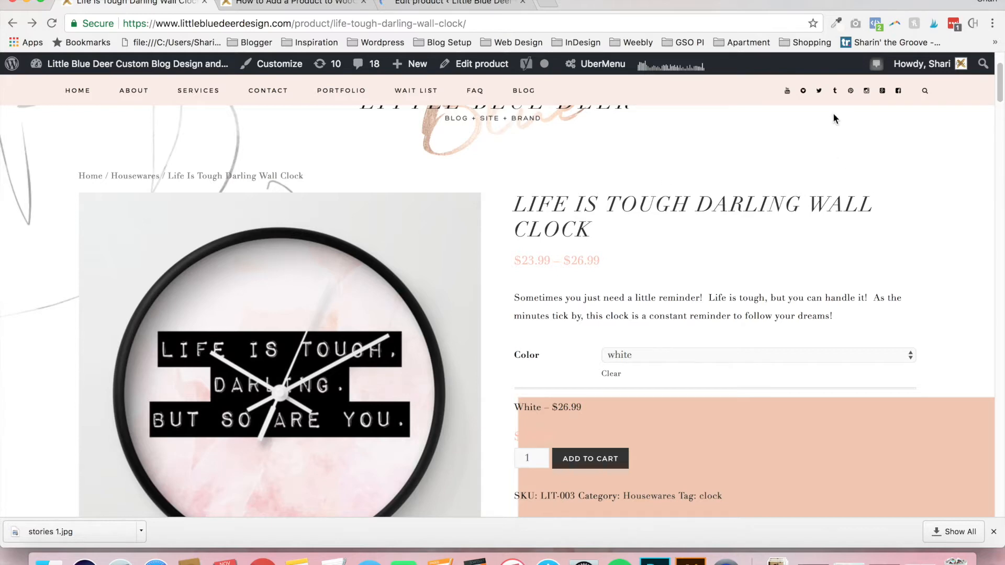
drag(1000, 86, 1000, 81)
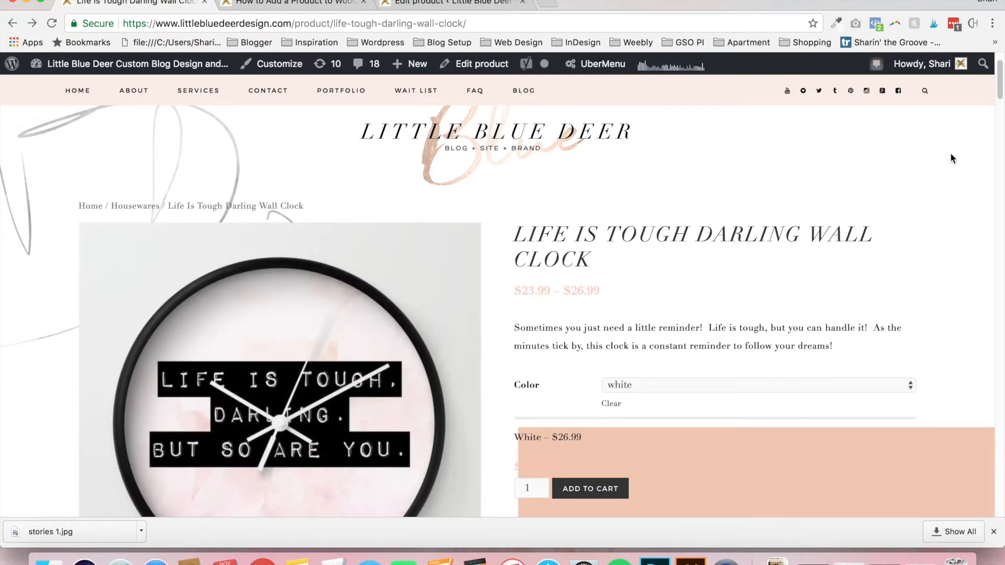
scroll(951, 157, down, 4)
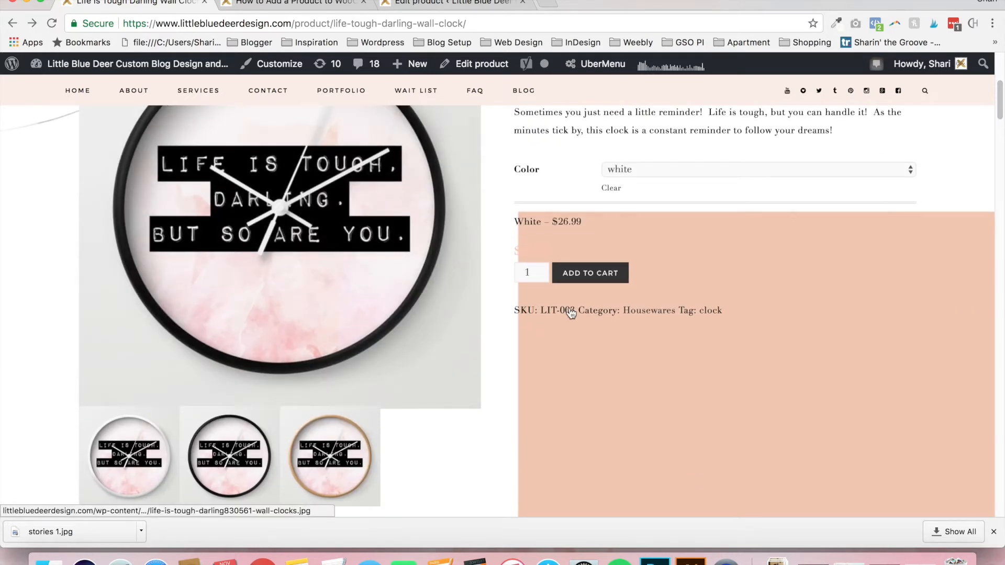
drag(999, 108, 999, 93)
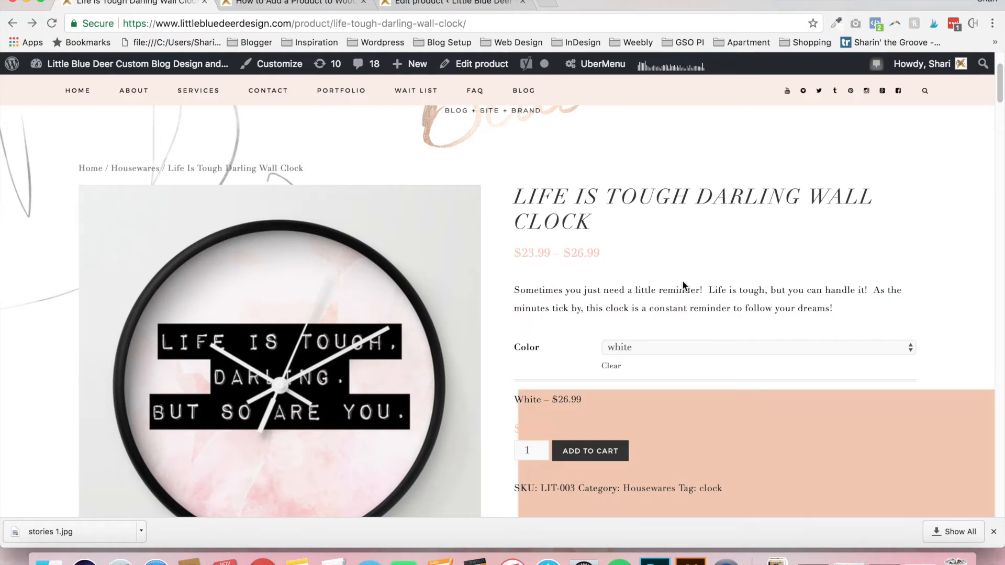
- Choose black as the wall clock's Color on the live page and add one to the cart
click(630, 349)
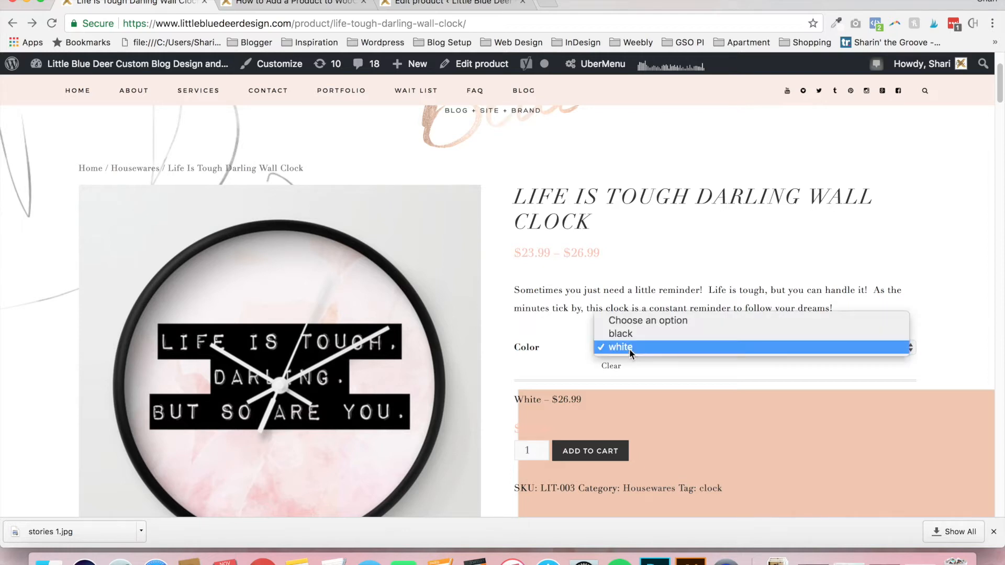
click(629, 334)
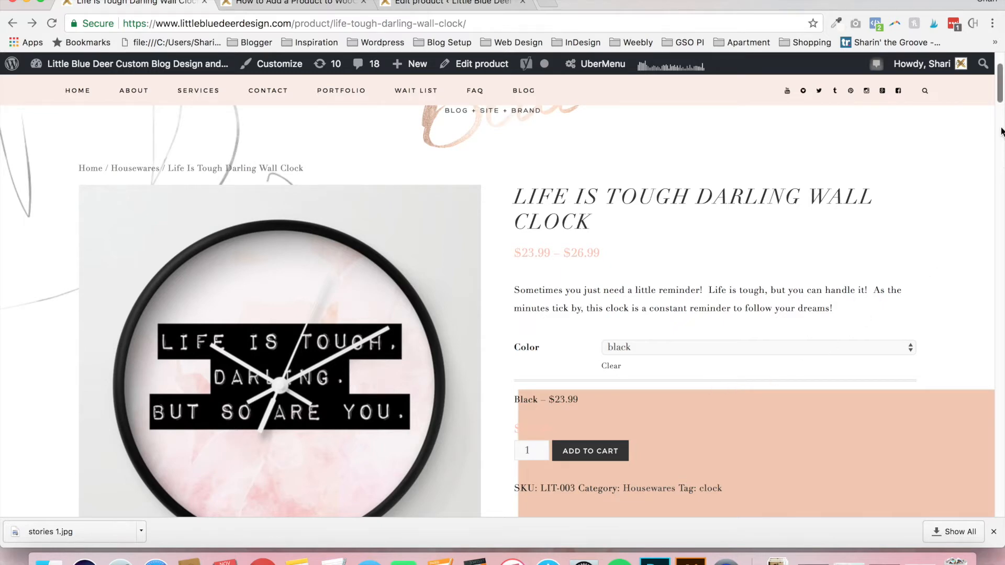
scroll(1001, 122, down, 5)
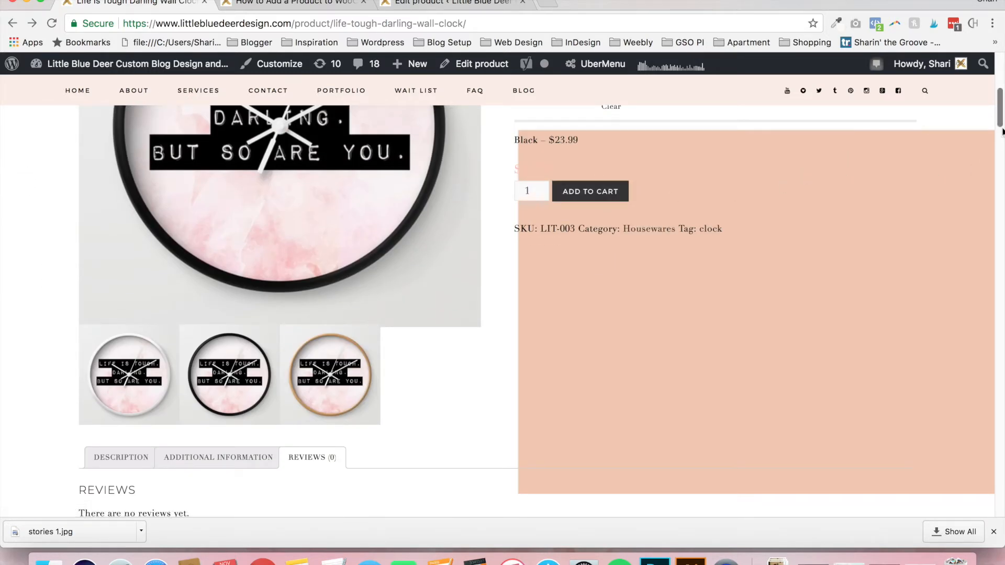
scroll(1000, 136, down, 5)
mouse_move(998, 141)
mouse_down()
mouse_move(998, 152)
mouse_move(998, 82)
mouse_move(1001, 130)
mouse_up()
click(598, 192)
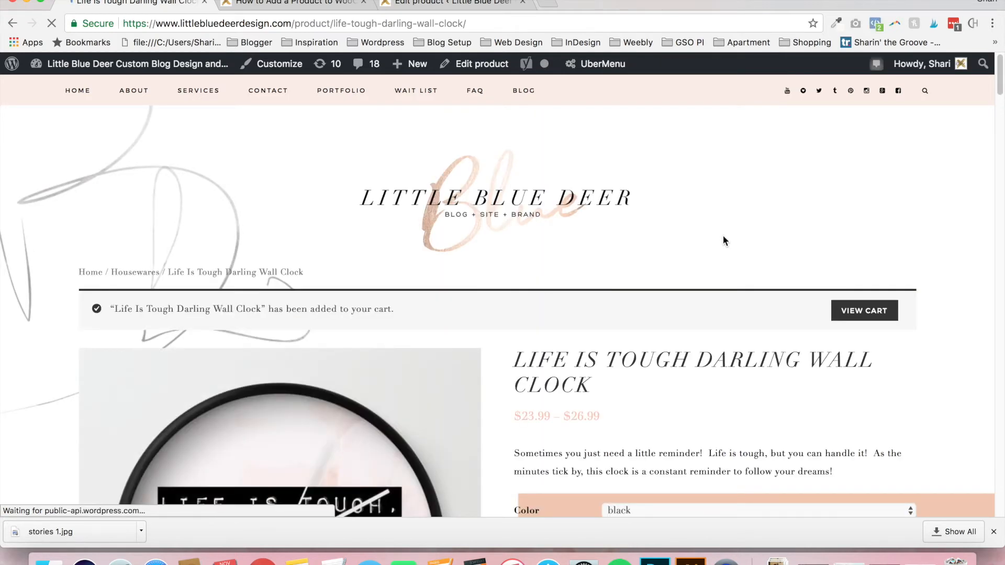
- Switch to the "How to Add a Product to WooCommerce" tutorial page and view its introduction
mouse_move(1000, 97)
mouse_down()
mouse_move(1000, 110)
mouse_move(999, 87)
mouse_up()
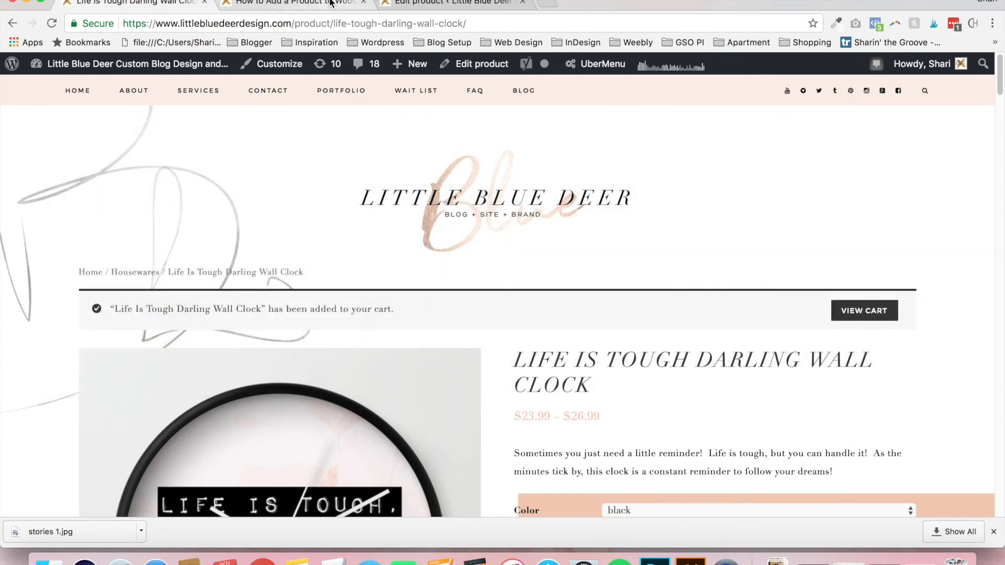
click(303, 3)
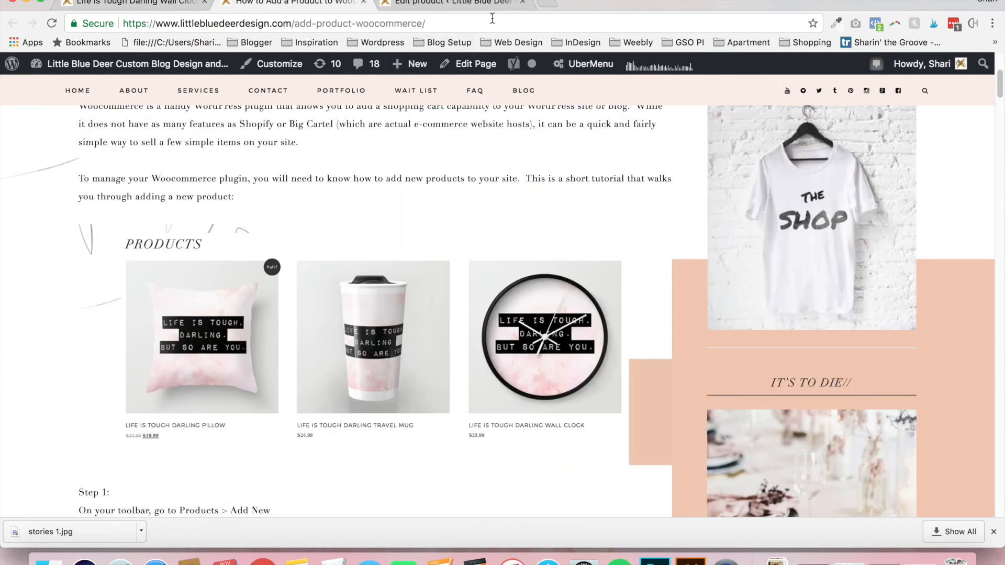
drag(1000, 86, 1000, 65)
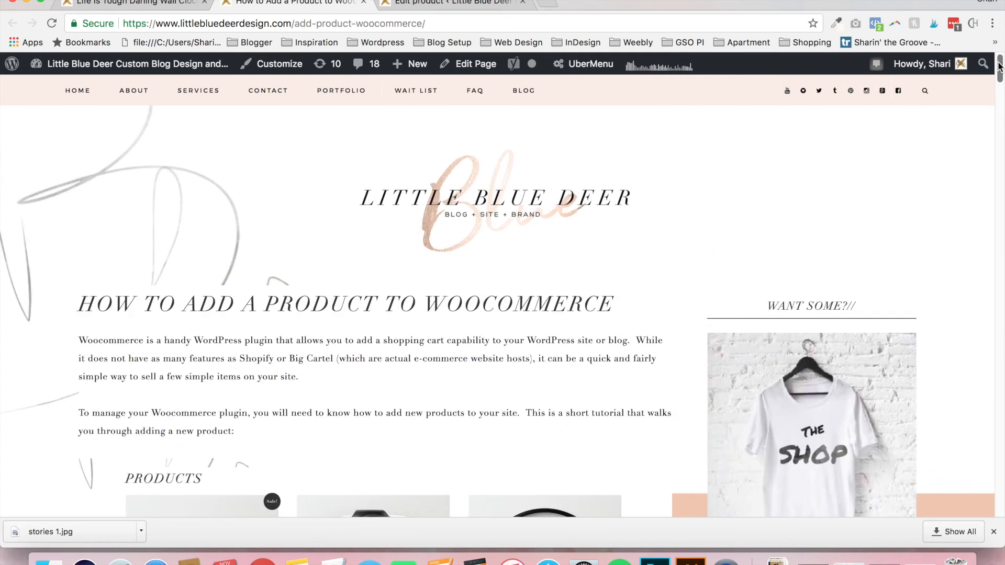